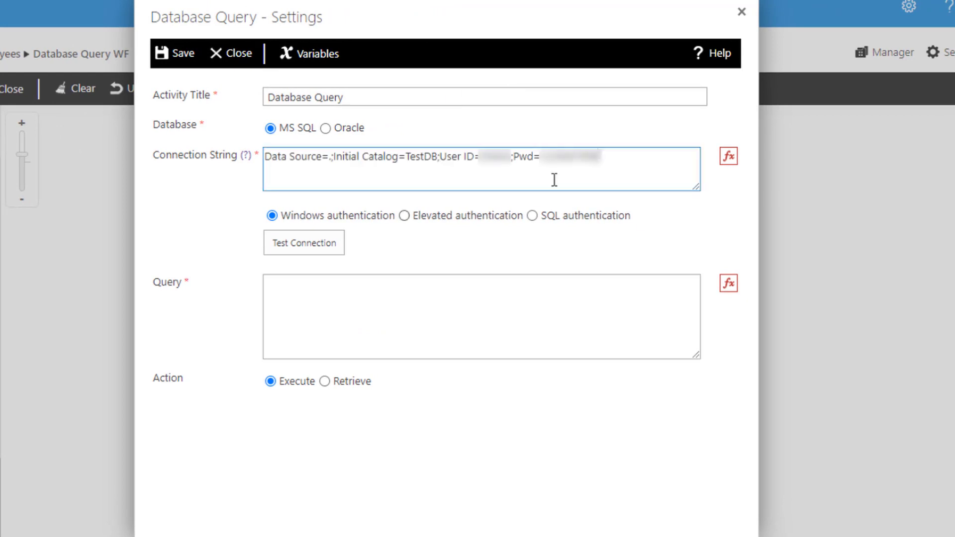
- Connect the activity to TestDB using SQL authentication with the account's username and password, and test the connection
left_click(532, 215)
left_click(646, 215)
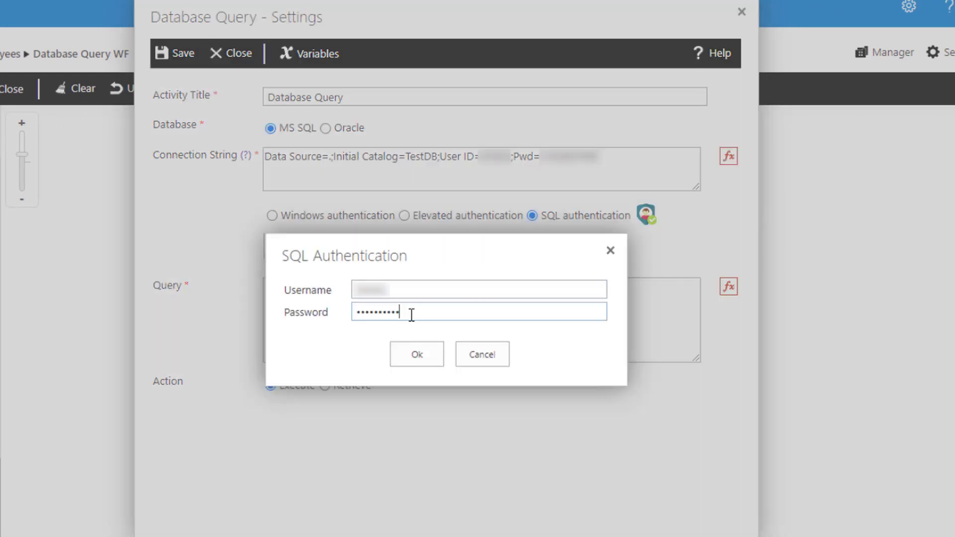
left_click(414, 357)
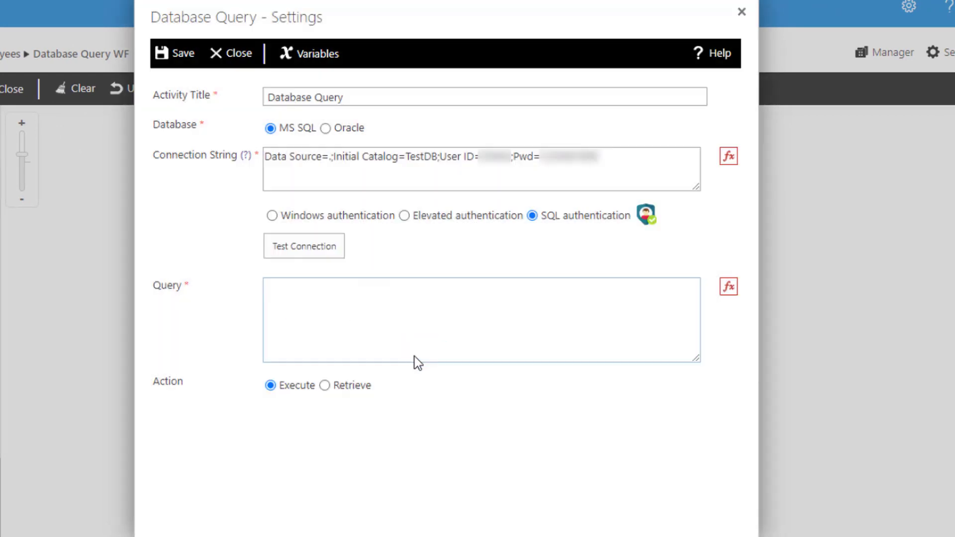
left_click(277, 247)
- Enter the query SELECT Employee_No,Employee_Name, Job_Title,Email FROM T_EmployeesData and set the action to Retrieve
left_click(269, 287)
type("SELECT Employee_No,Employee_Name, Job_Title,Email FROM T_EmployeesData")
left_click(324, 385)
- Store the retrieved Employee_No column in EmployeeNoVariable
left_click(313, 415)
left_click(316, 447)
left_click(586, 415)
type("Employee_No")
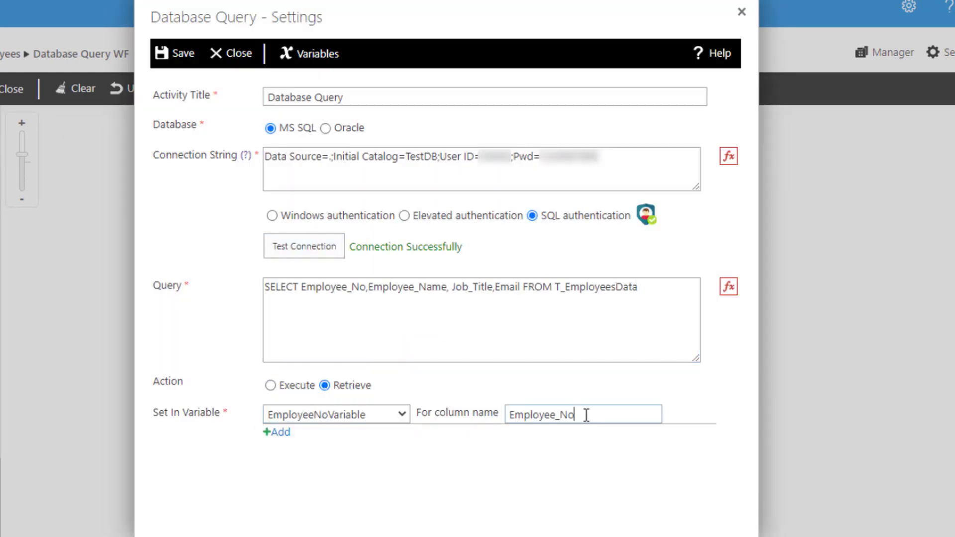
- Add a second variable mapping for the Employee_Name column of the query
left_click(277, 433)
left_click(337, 442)
left_click(324, 486)
left_click(599, 441)
type("Employee_Name")
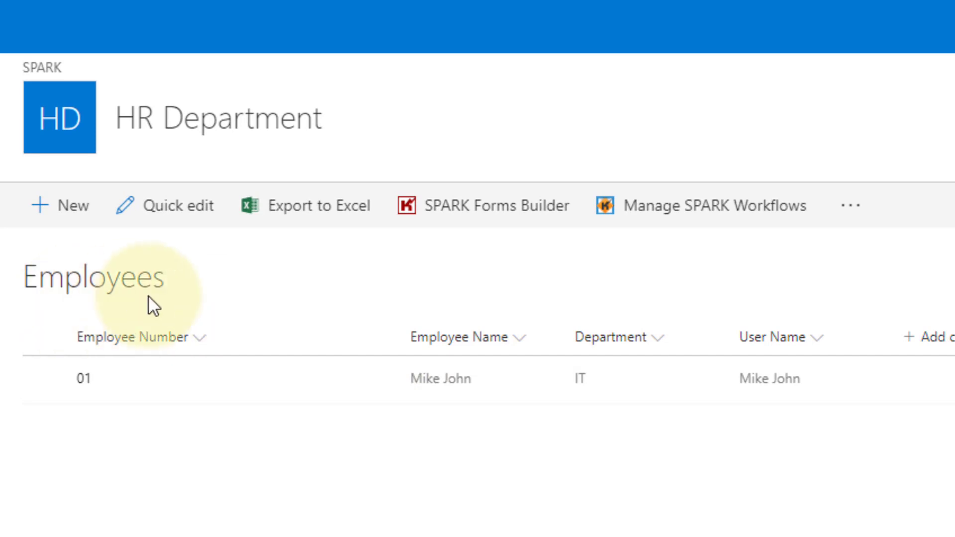
- Open the SPARK workflow management of the Employees list and create a new list workflow
left_click(656, 216)
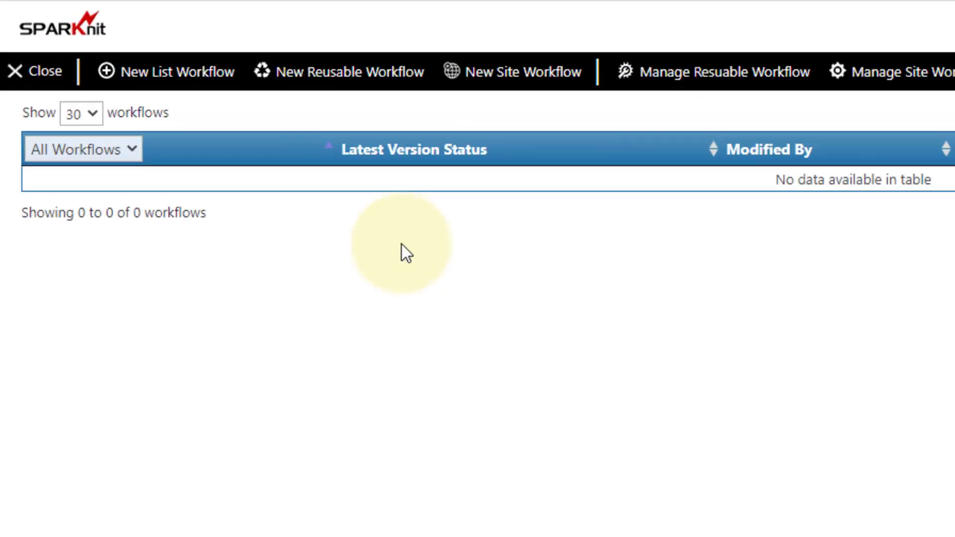
left_click(227, 100)
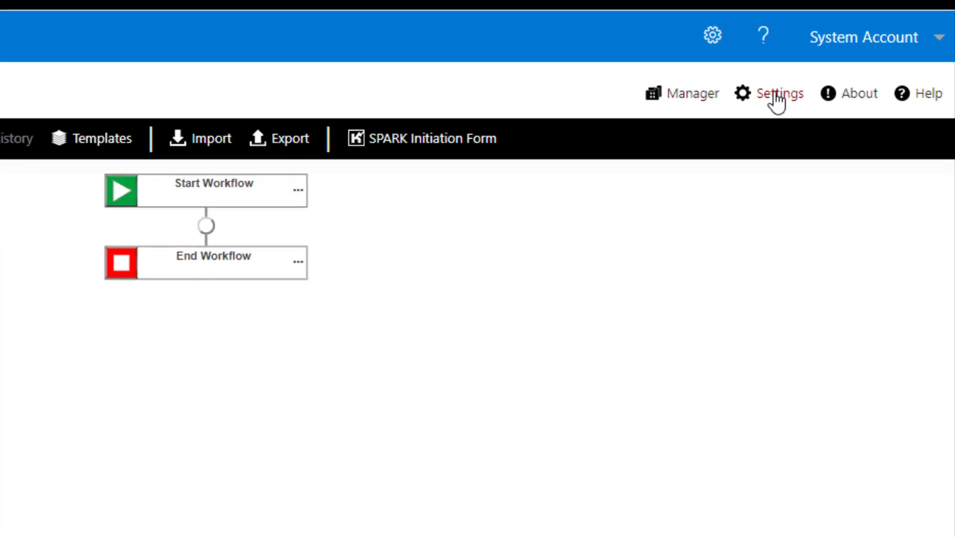
- In the workflow settings, set both the title and the description to Database Query WF and save them
left_click(778, 99)
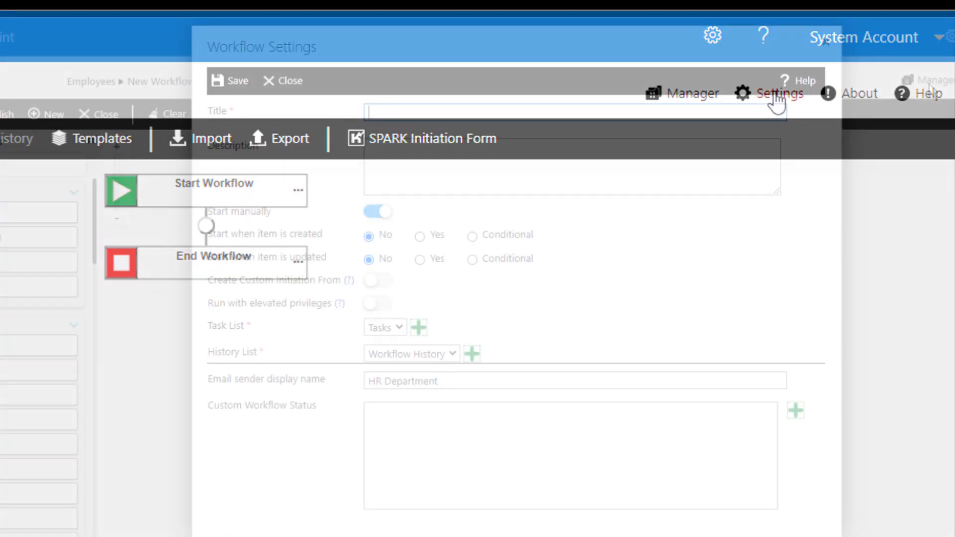
left_click(371, 112)
type("Database Query WF")
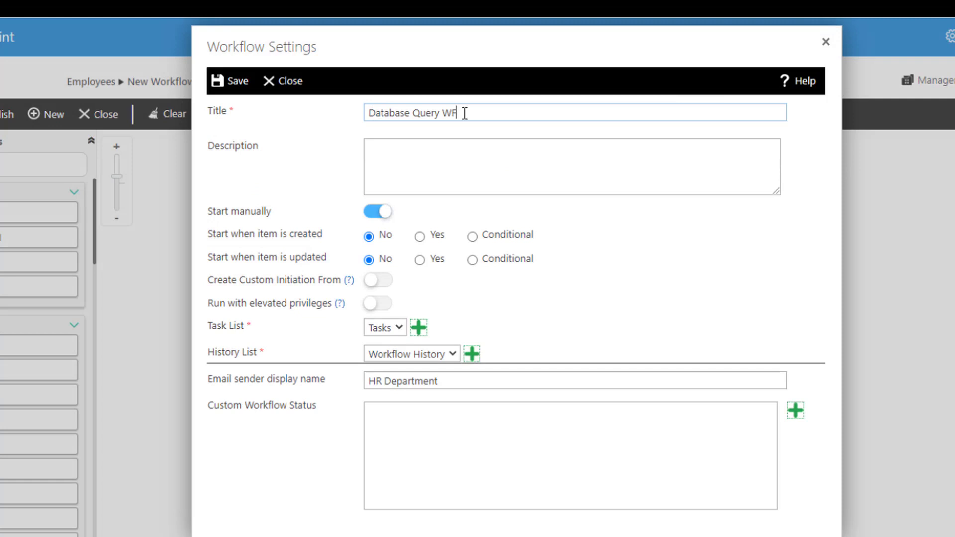
left_click(367, 146)
type("Database Query WF")
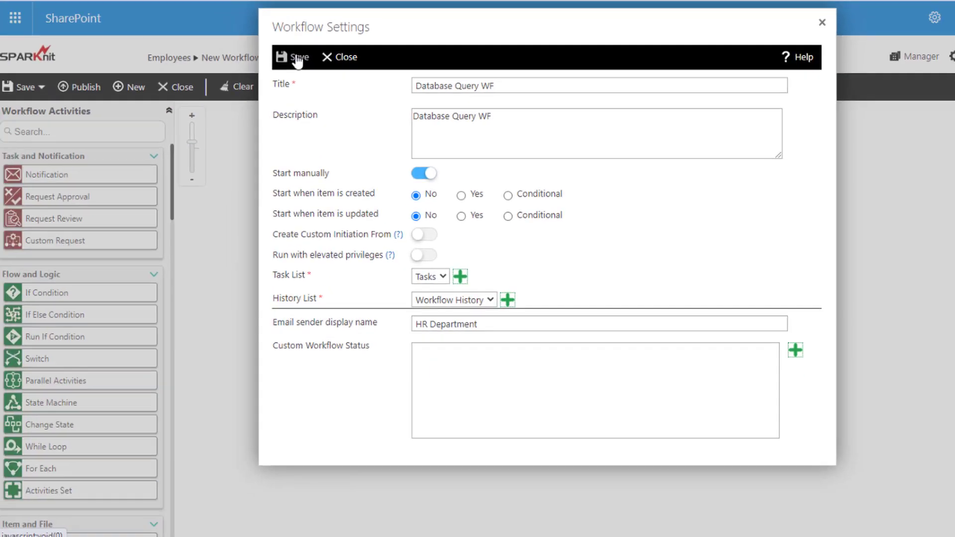
left_click(235, 83)
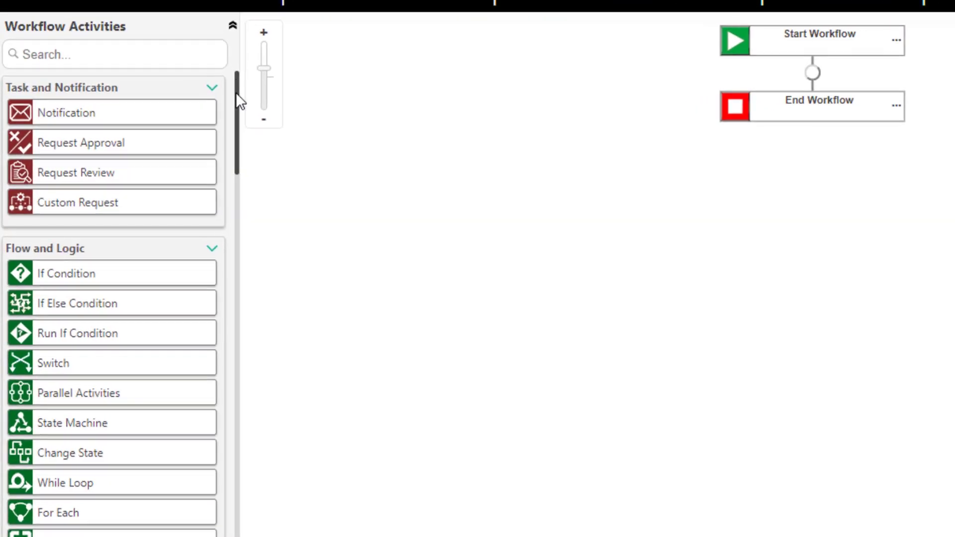
- Add a Database Query integration activity between Start Workflow and End Workflow and open its settings
left_click_drag(235, 93, 235, 443)
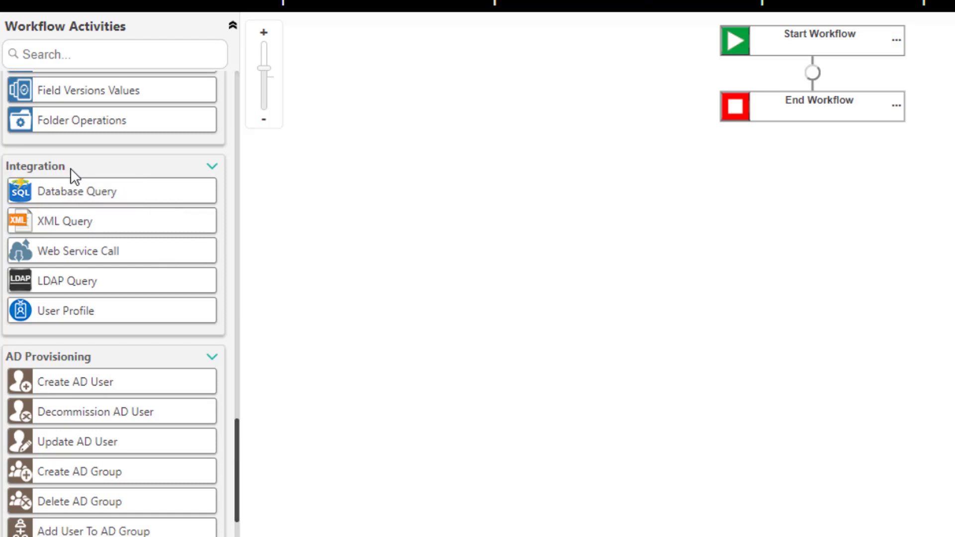
left_click_drag(50, 199, 810, 70)
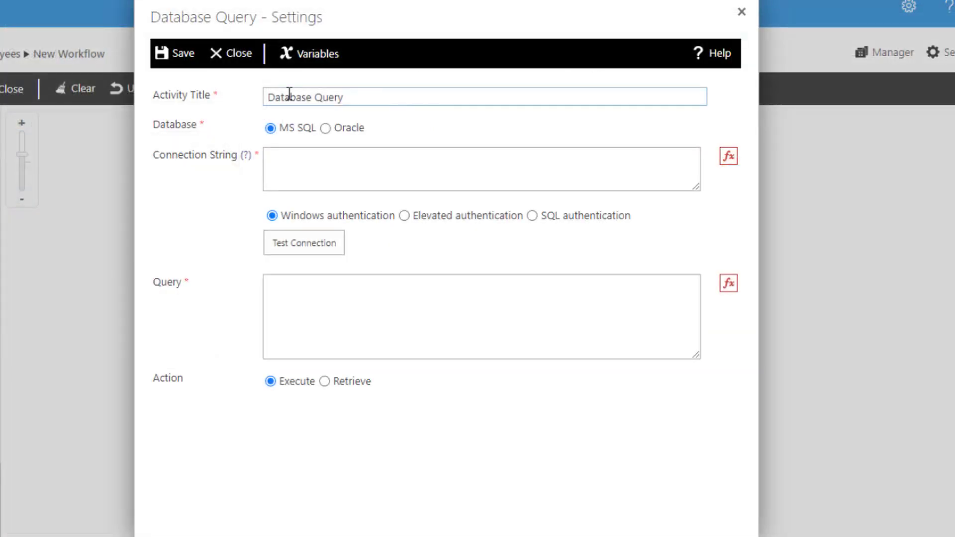
left_click_drag(342, 97, 269, 97)
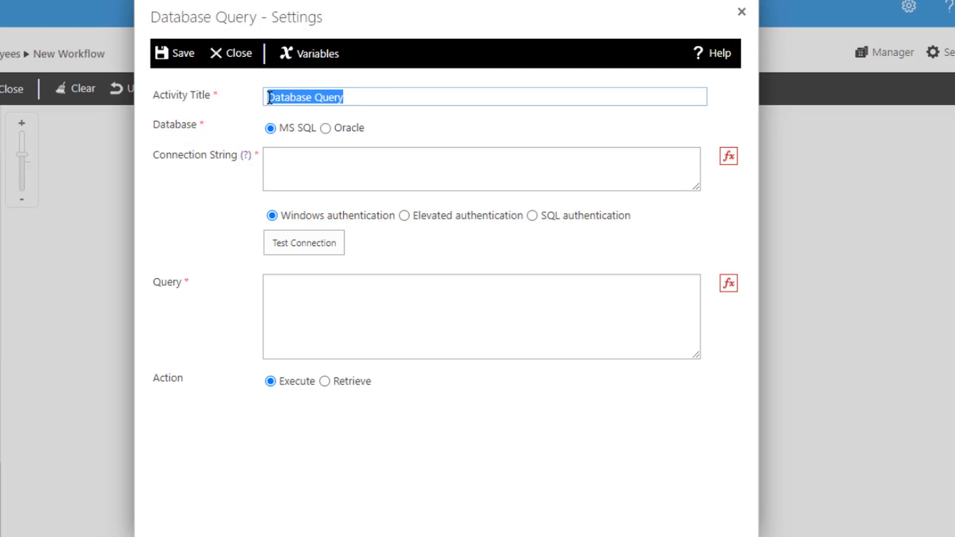
left_click(368, 99)
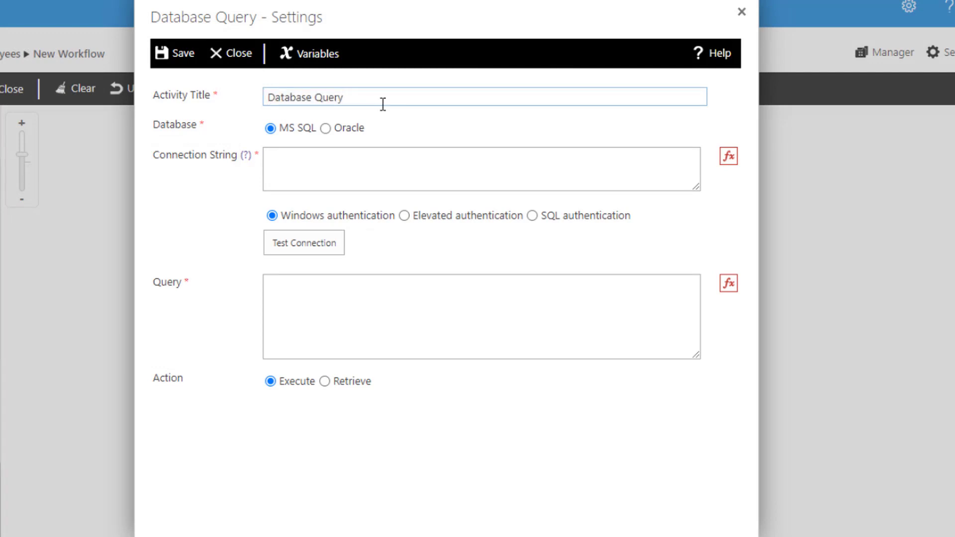
- Keep MS SQL as the database and enter the TestDB connection string, including the user ID and password
left_click(226, 131)
left_click(328, 129)
left_click(272, 129)
left_click(270, 158)
key("ctrl+v")
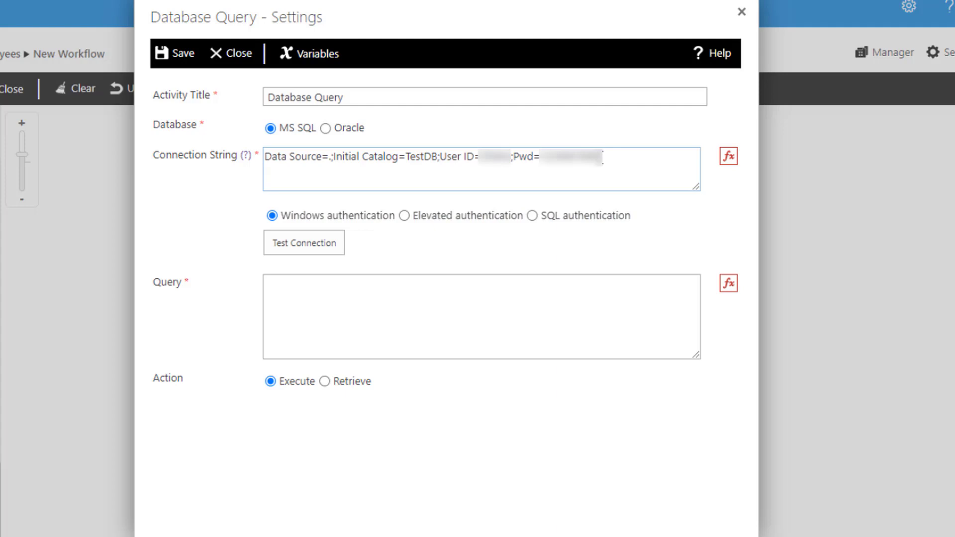
- Choose SQL authentication as the authentication method for the database connection
left_click(239, 217)
left_click(414, 218)
left_click(530, 219)
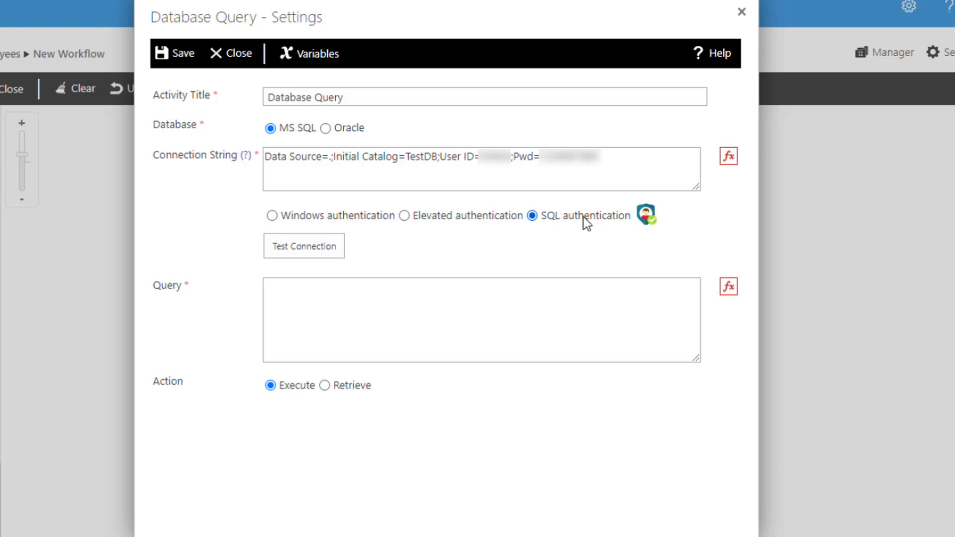
- Enter the username and password for SQL authentication, confirm them, and test the database connection
left_click(649, 218)
left_click(381, 294)
key("ctrl+v")
left_click(356, 312)
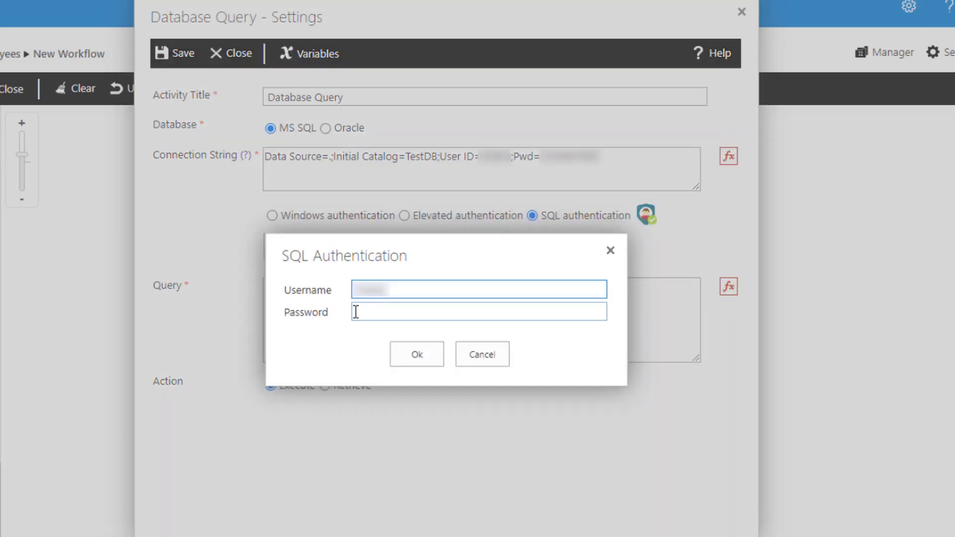
key("ctrl+v")
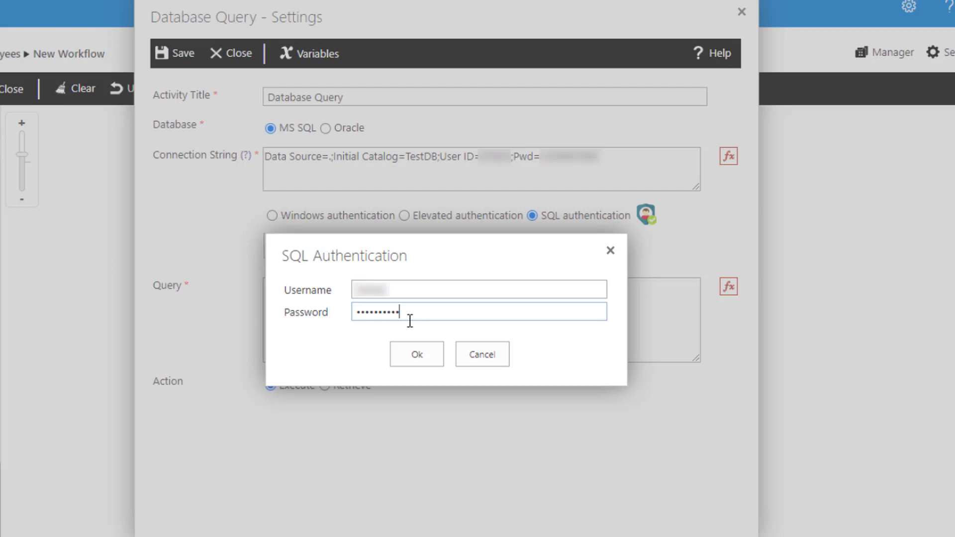
left_click(366, 333)
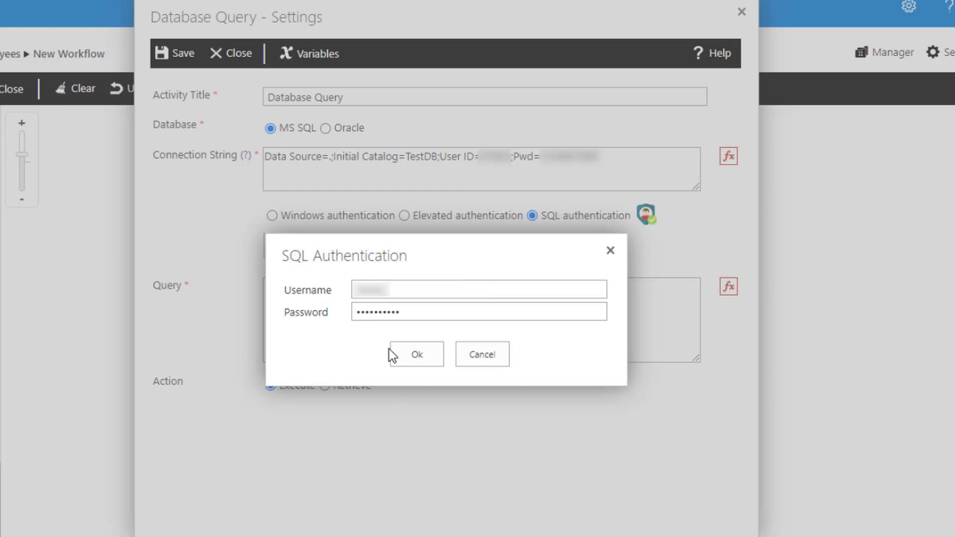
left_click(405, 356)
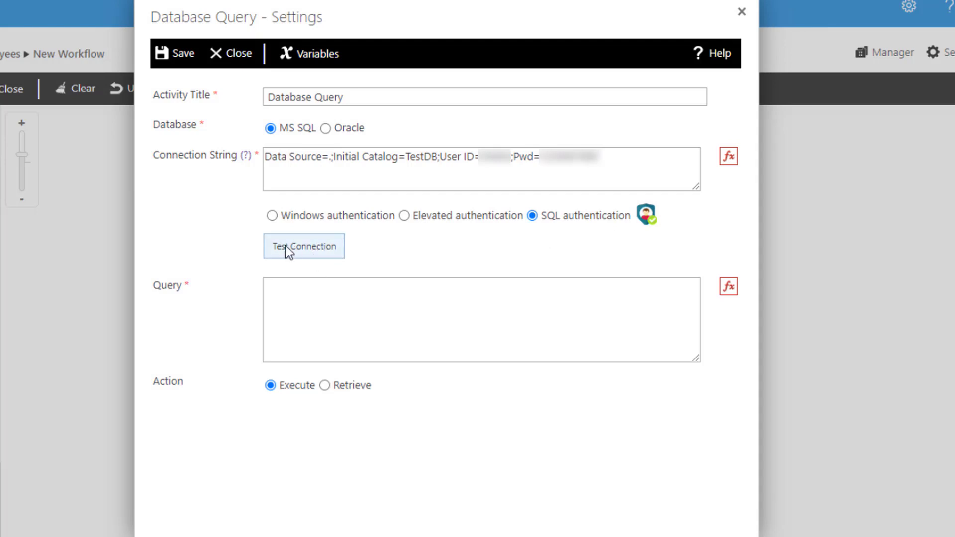
left_click(306, 249)
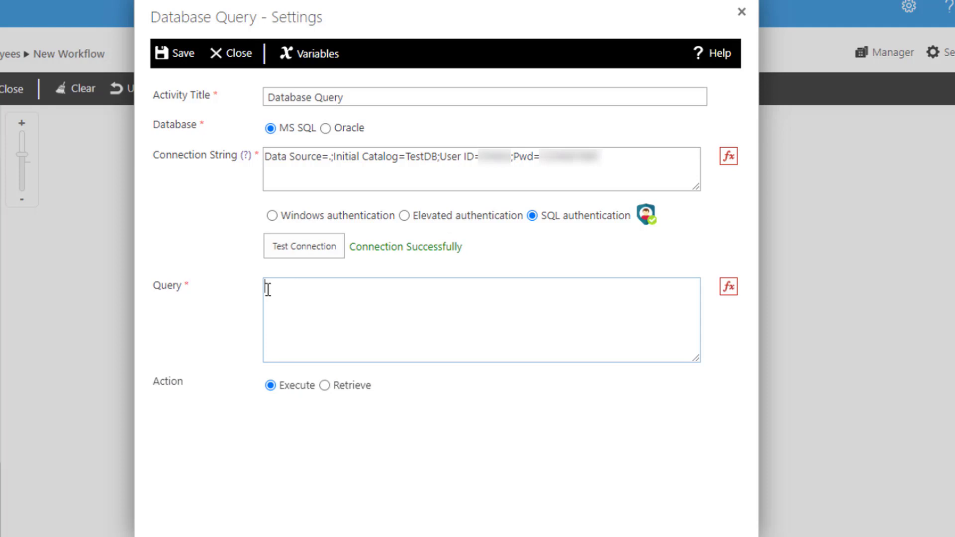
- Enter the query SELECT Employee_No,Employee_Name, Job_Title,Email FROM T_EmployeesData where LoginID ='$WFItemFields(User_x0020_Name)', inserting User Name from the item fields
type("SELECT Employee_No,Employee_Name, Job_Title,Email FROM T_EmployeesData  where LoginID =")
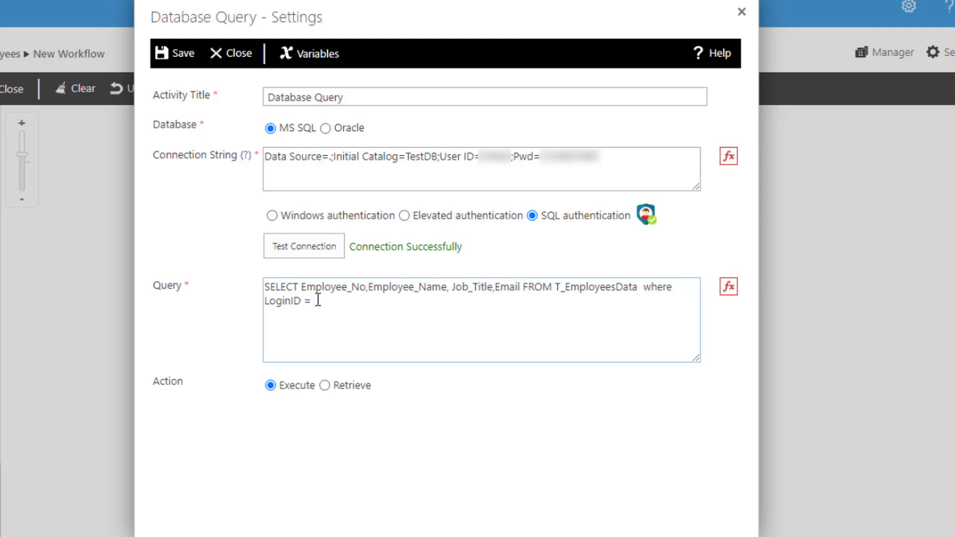
type("'")
left_click(729, 288)
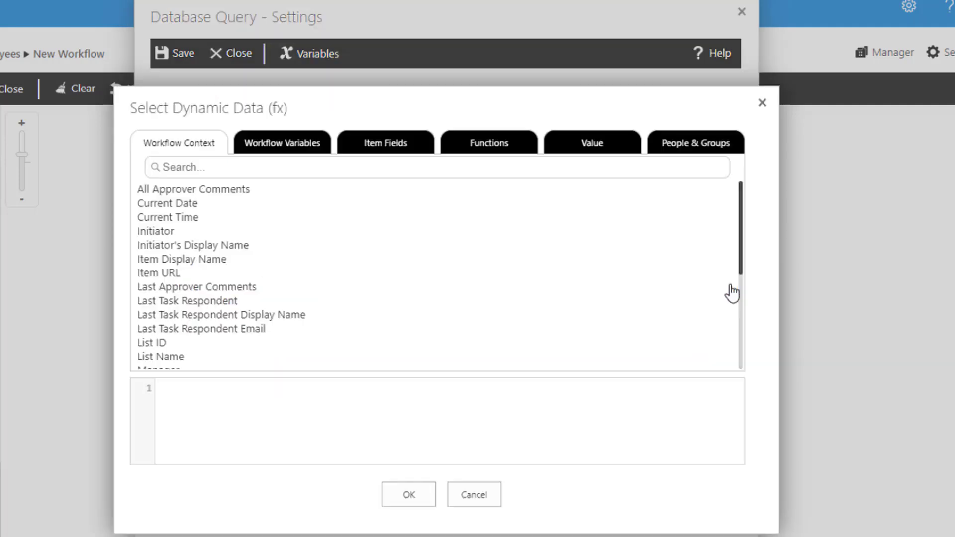
left_click(393, 147)
scroll(259, 256, "down", 5)
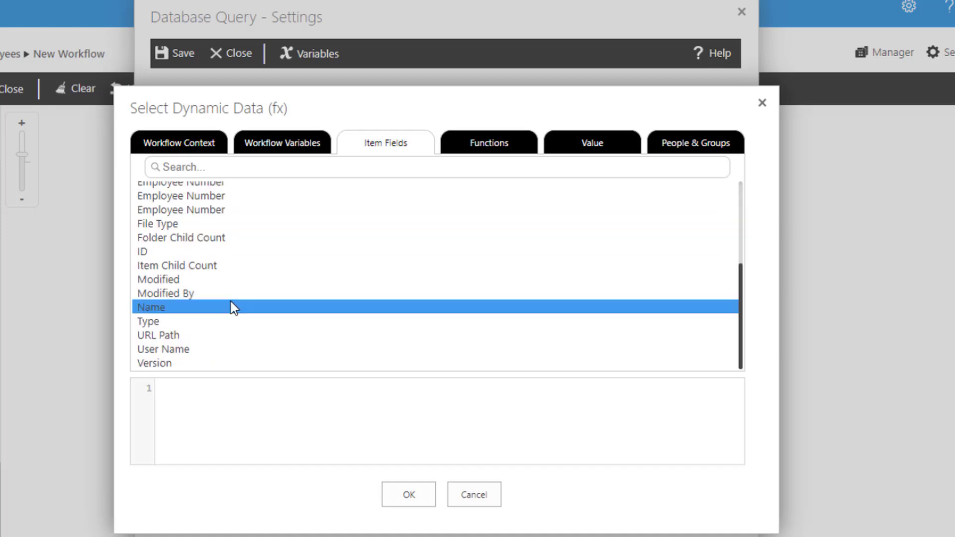
double_click(175, 349)
left_click(409, 495)
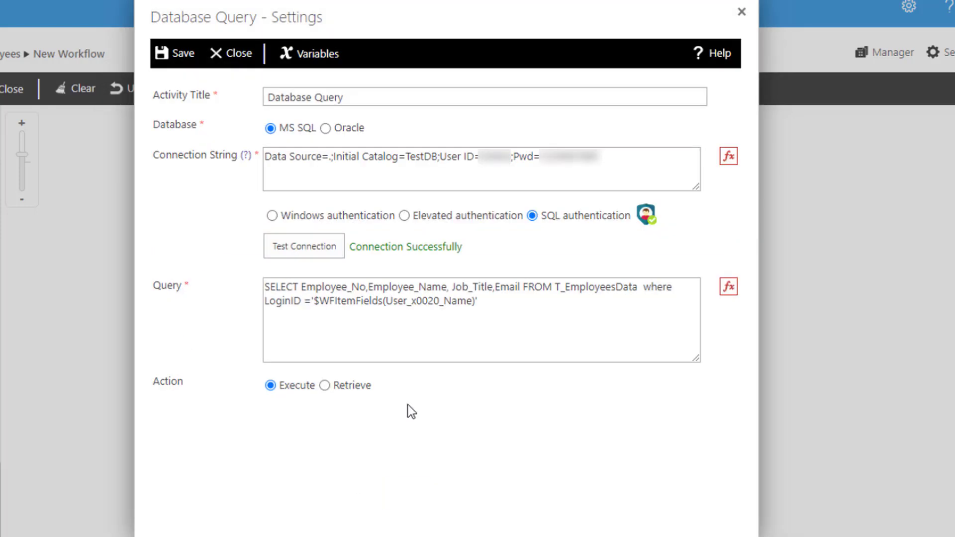
left_click(489, 303)
left_click_drag(557, 287, 639, 287)
double_click(295, 312)
double_click(413, 301)
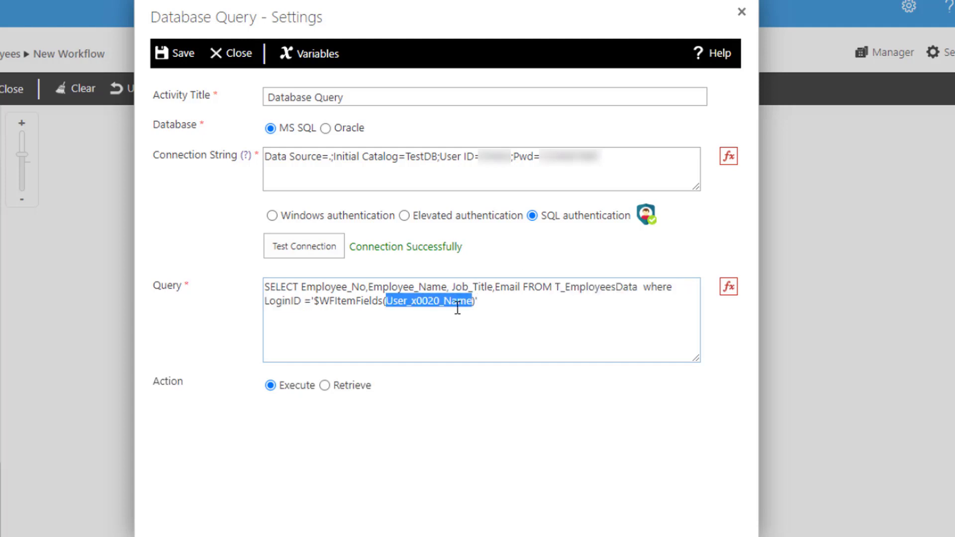
left_click(457, 302)
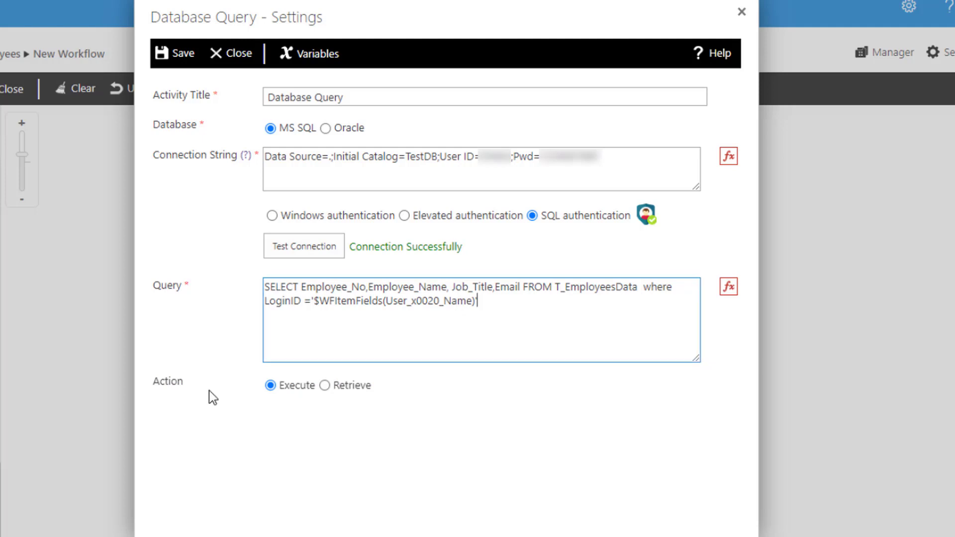
- Set the query action to Retrieve and check which variables are available for storing the result
left_click(324, 386)
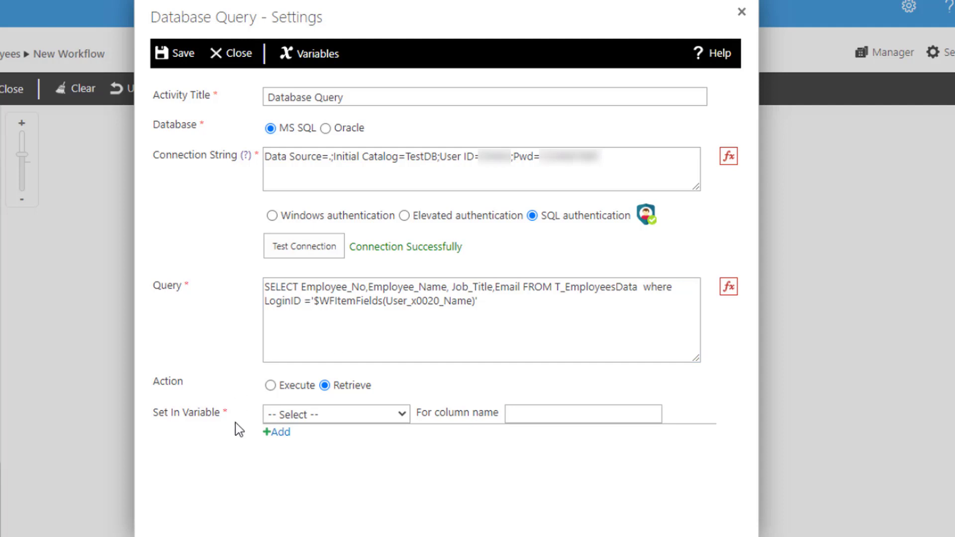
left_click(319, 419)
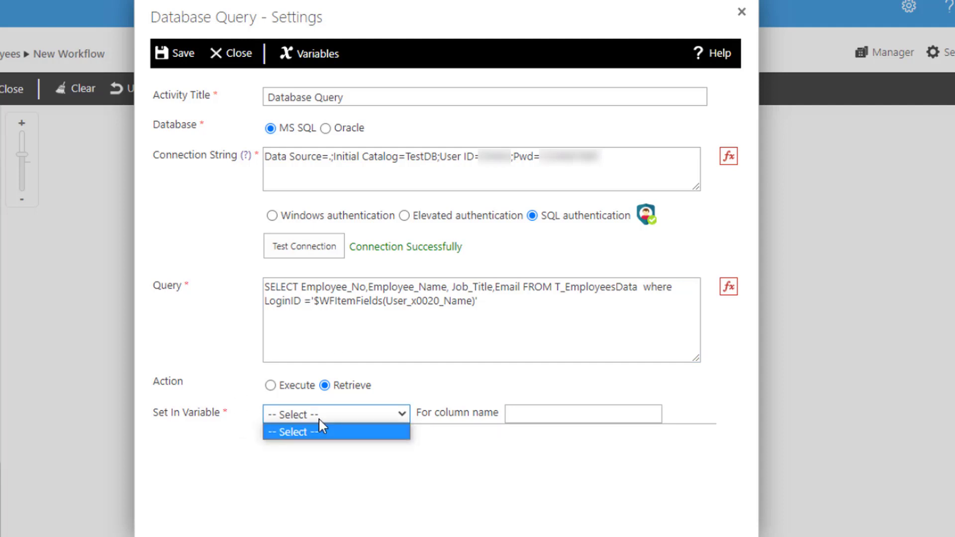
left_click(320, 418)
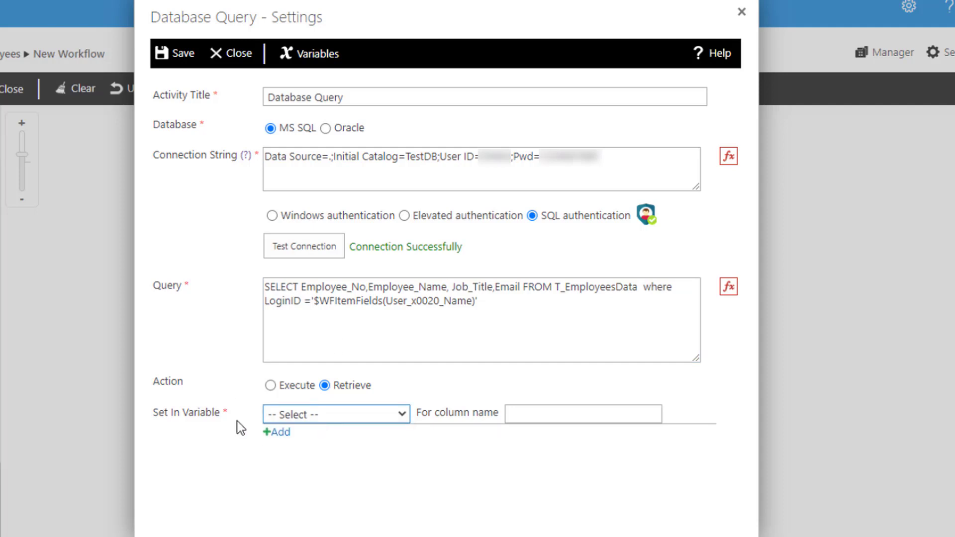
left_click(307, 418)
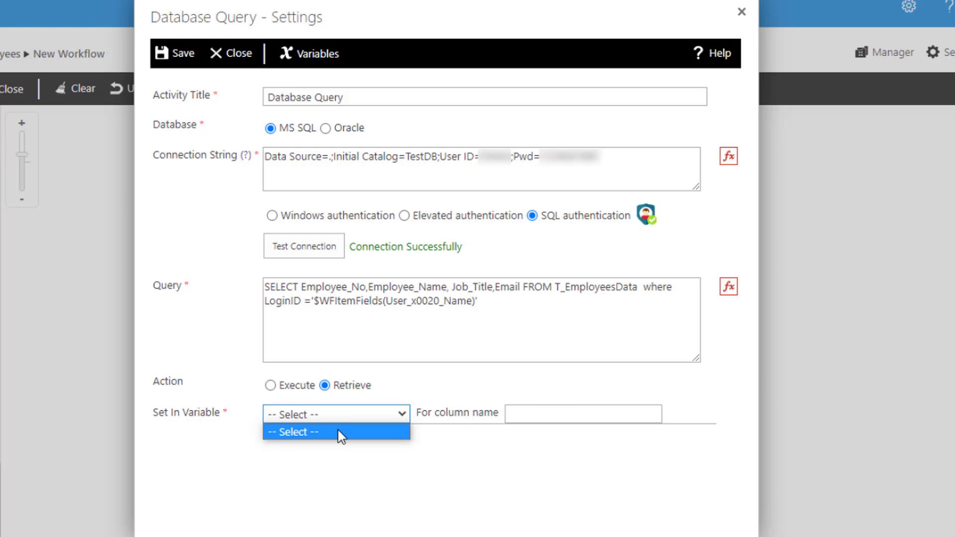
left_click(252, 416)
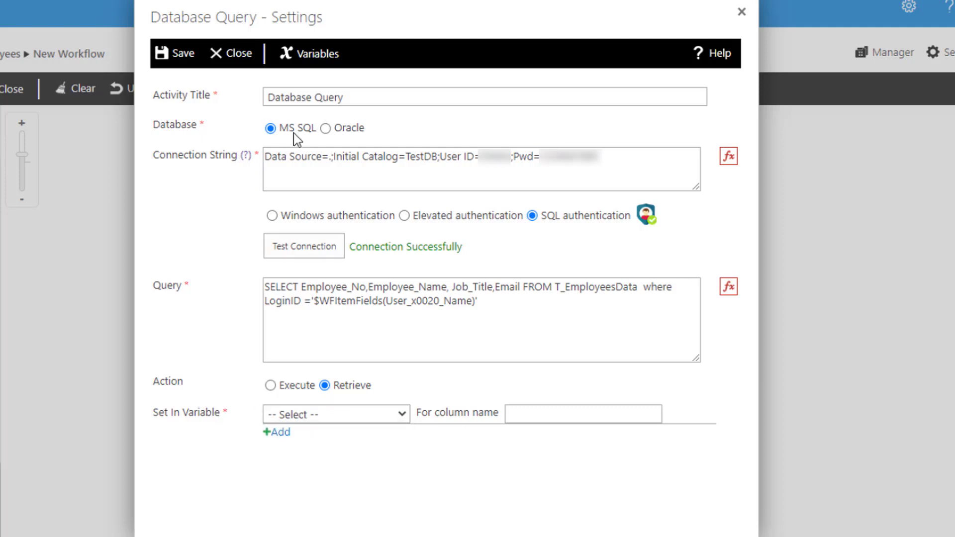
- Add a workflow variable named EmployeeNoVariable with the type Single line of text
left_click(318, 55)
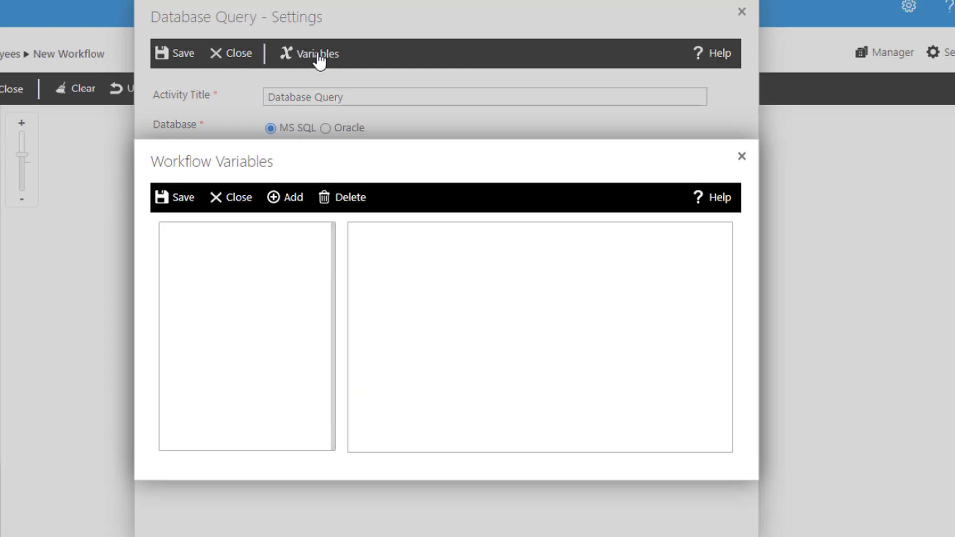
left_click(289, 202)
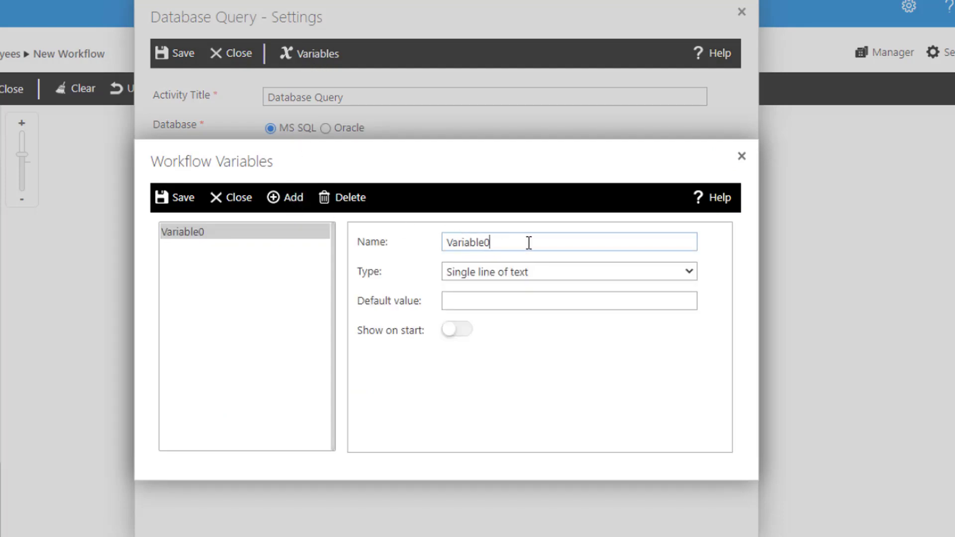
double_click(447, 243)
type("EmployeeNoVariable")
left_click(449, 274)
left_click(471, 278)
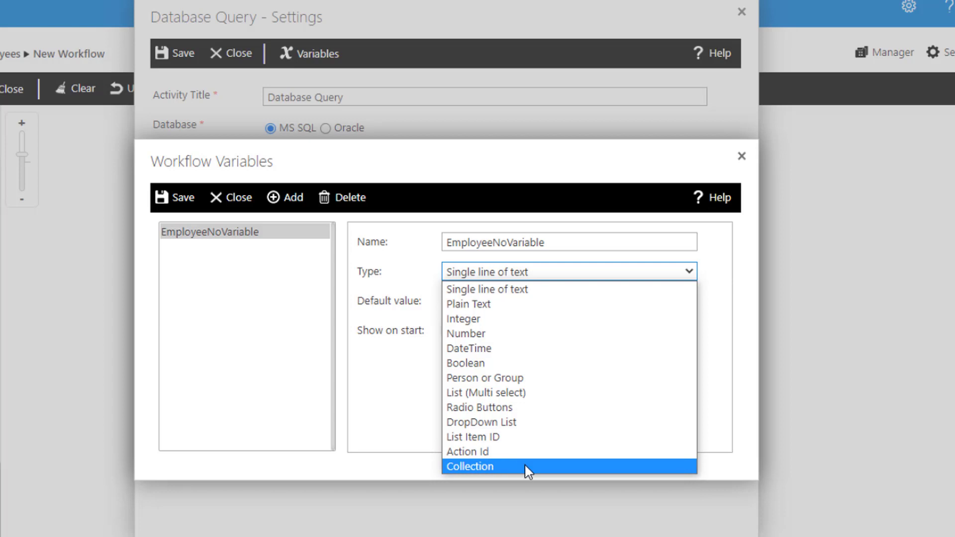
left_click(465, 290)
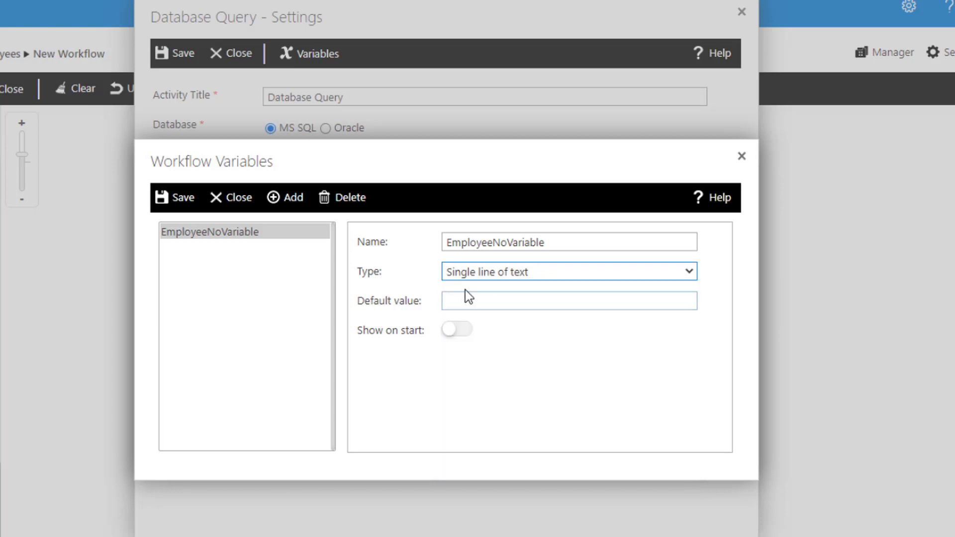
- Add single-line-of-text workflow variables named EmployeeNameVariable, JobTitleVariable and EmailVariable, and save the variable list
left_click(294, 203)
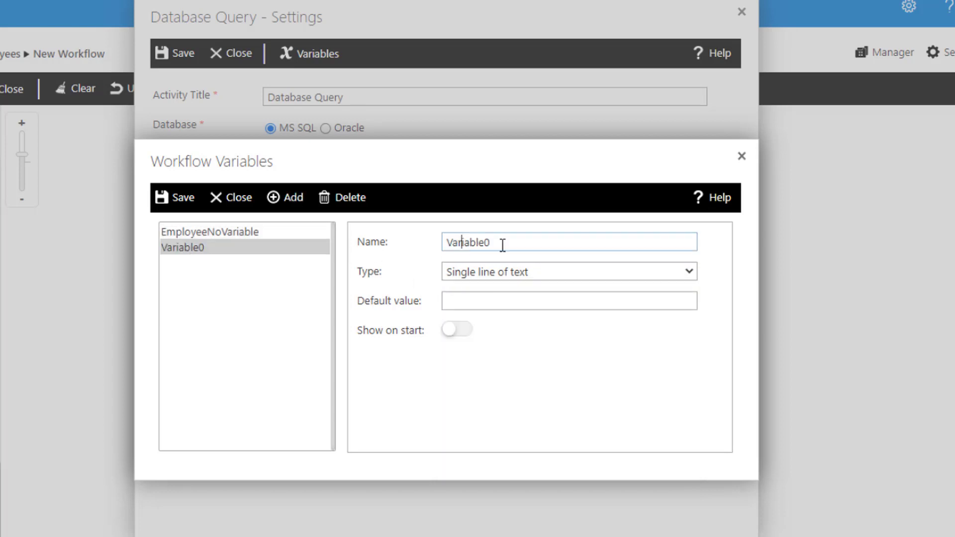
double_click(503, 243)
type("EmployeeNameVariable")
left_click(293, 199)
double_click(467, 243)
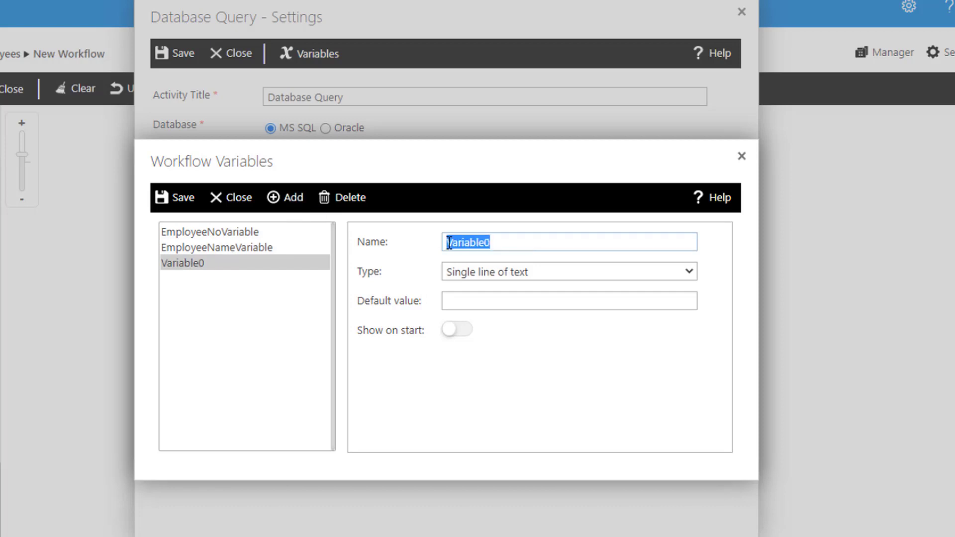
type("JobTitleVariable")
left_click(293, 199)
double_click(460, 243)
type("EmailVariable")
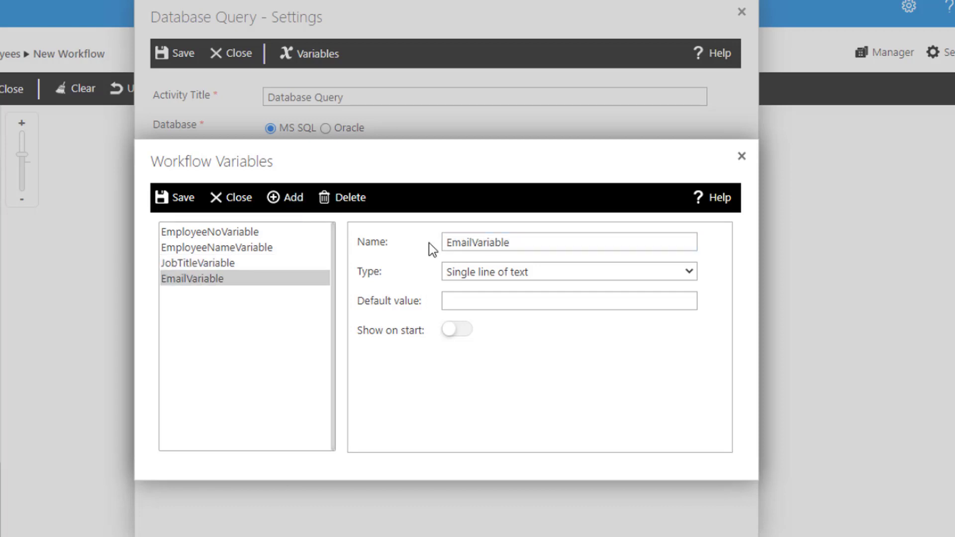
left_click(201, 202)
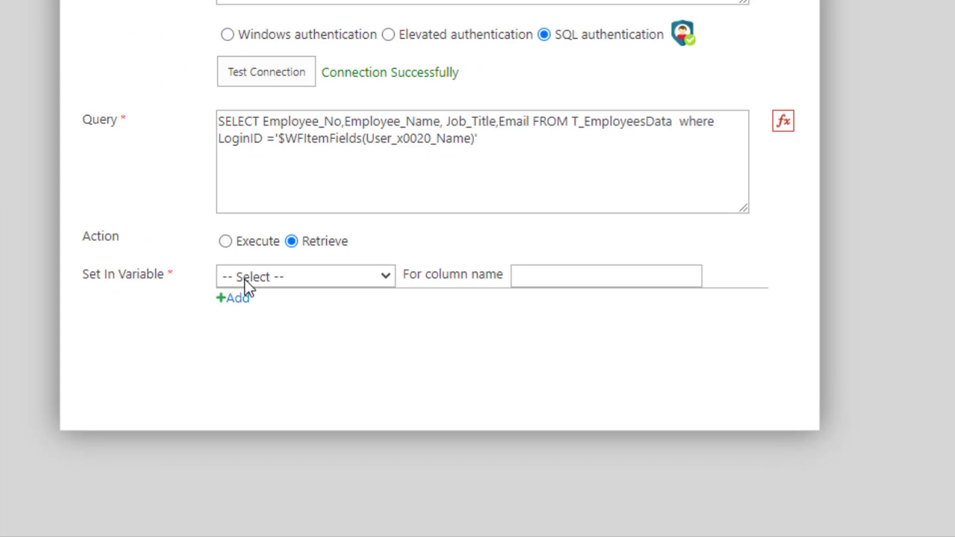
- Store the query result for column Employee_No in EmployeeNoVariable
left_click(246, 279)
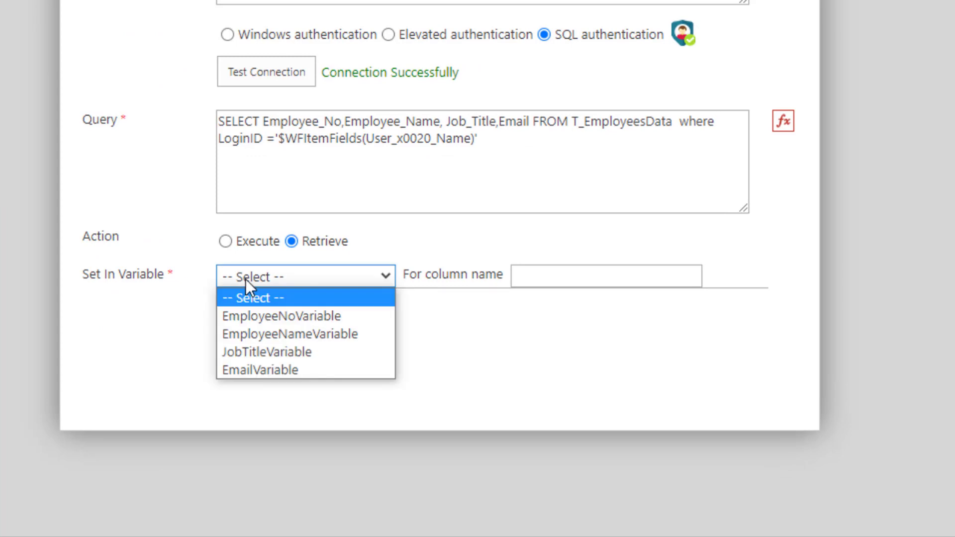
left_click(302, 317)
left_click(521, 277)
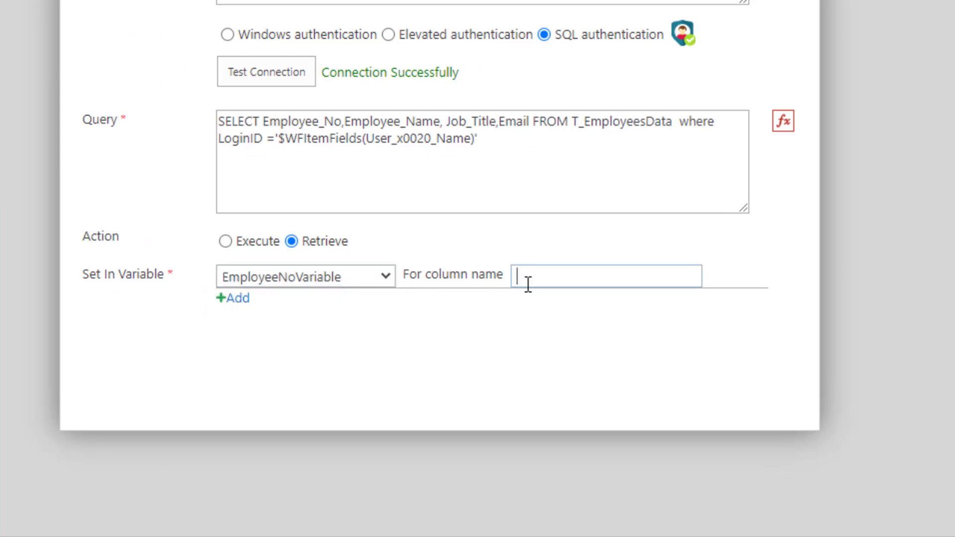
left_click_drag(341, 121, 267, 126)
key("ctrl+c")
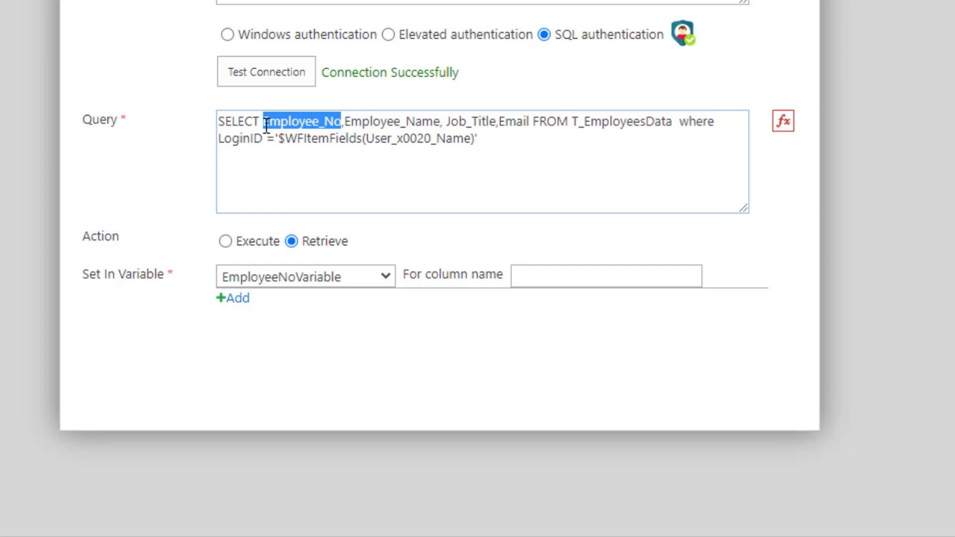
left_click(538, 277)
key("ctrl+v")
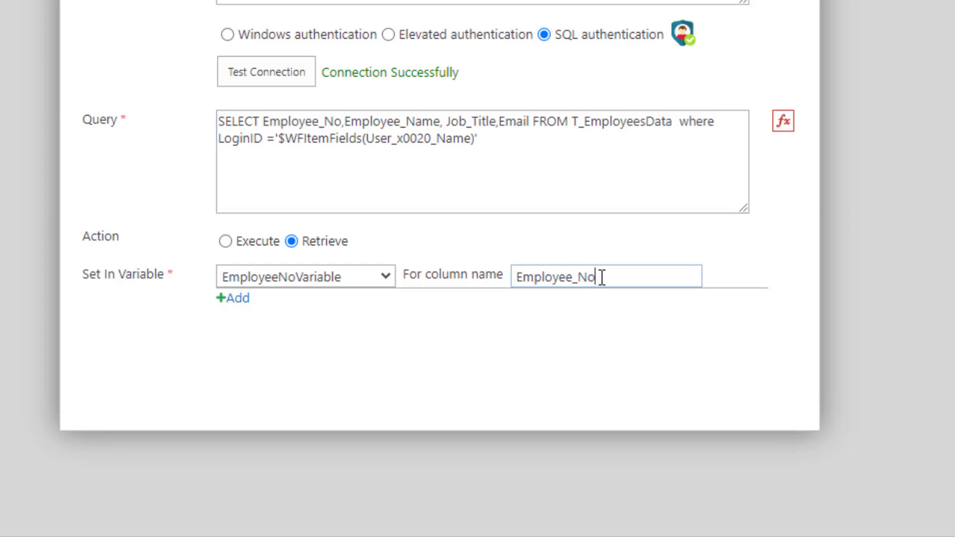
- Add a second variable mapping that stores column Employee_Name in EmployeeNameVariable
left_click(233, 300)
left_click(262, 307)
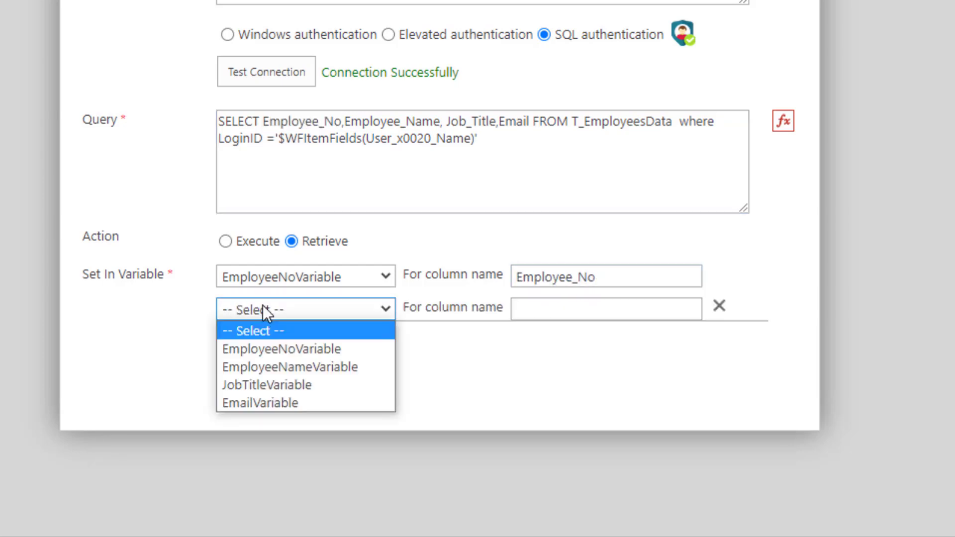
left_click(267, 367)
left_click_drag(441, 121, 348, 124)
- Add a third variable mapping that stores column Job_Title in JobTitleVariable
left_click(243, 330)
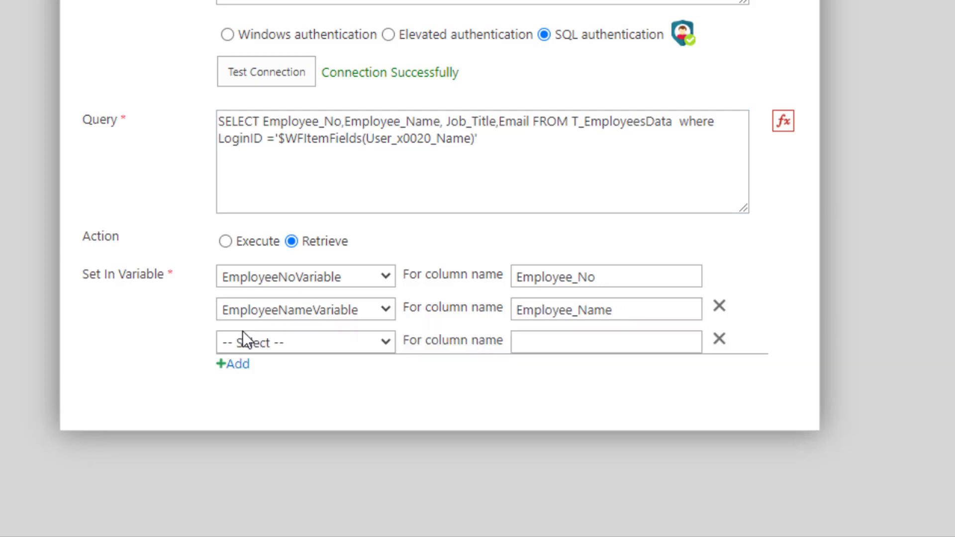
left_click(244, 334)
left_click(268, 417)
left_click(533, 343)
left_click_drag(496, 121, 446, 121)
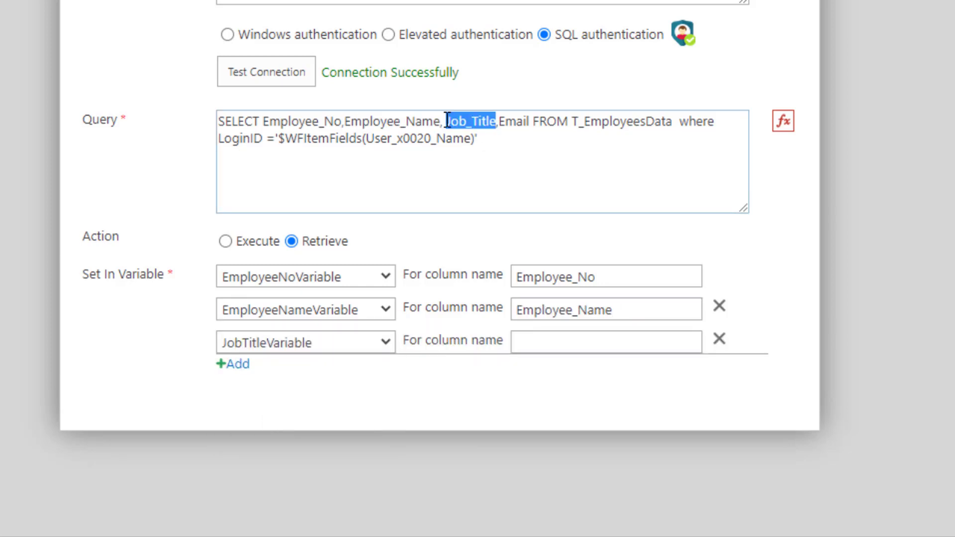
key("ctrl+c")
left_click(533, 343)
key("ctrl+v")
- Add a fourth mapping that stores column Email in EmailVariable, and save the Database Query settings
left_click(232, 363)
left_click(302, 374)
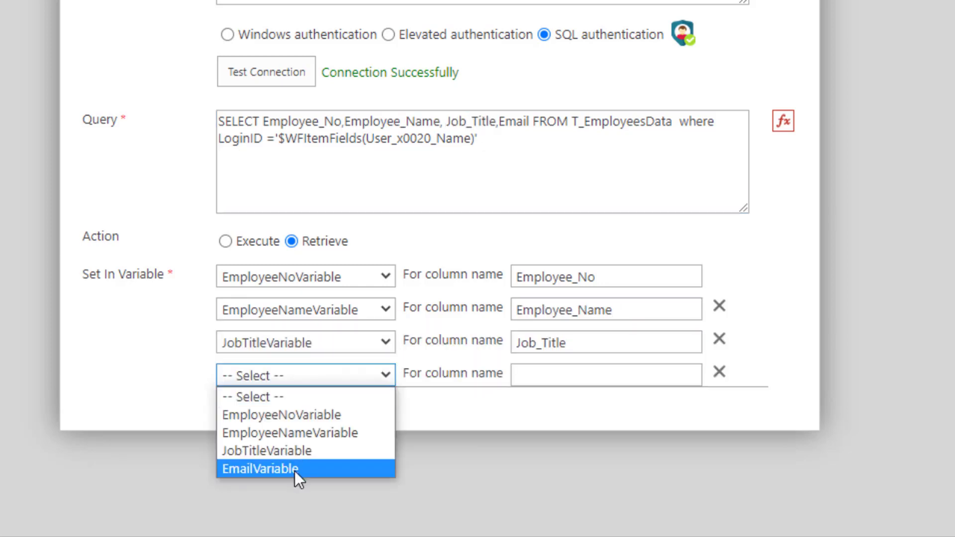
left_click(296, 470)
left_click(522, 375)
left_click_drag(530, 121, 500, 125)
key("ctrl+c")
left_click(522, 375)
key("ctrl+v")
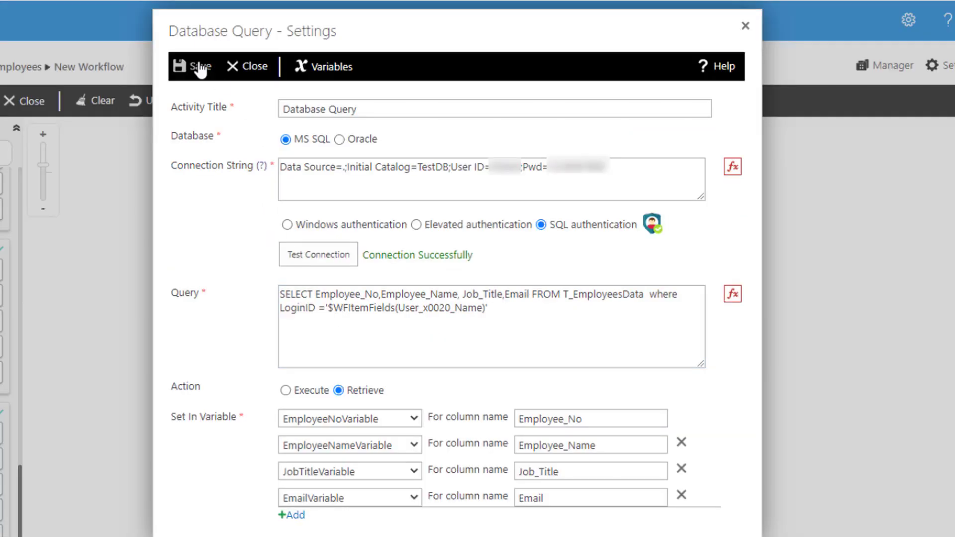
left_click(200, 69)
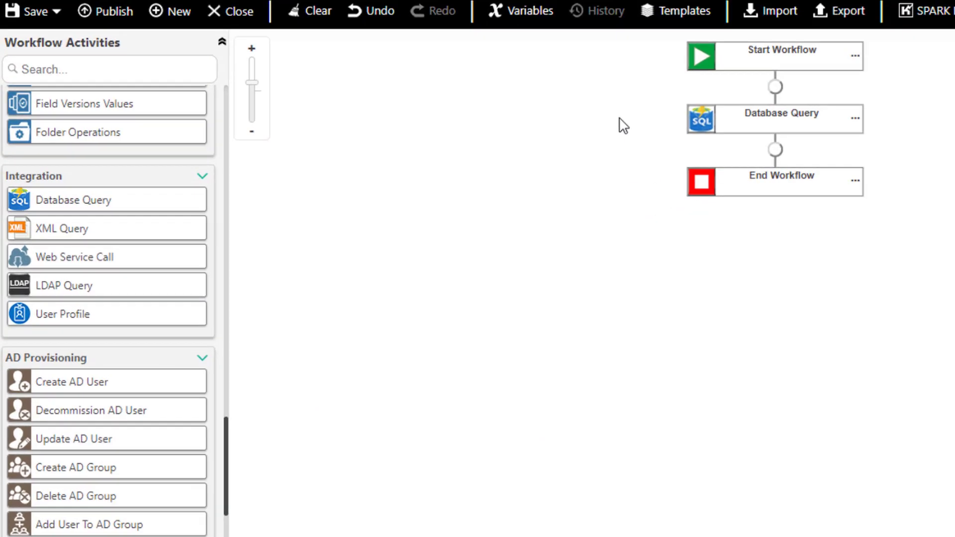
- Insert a Create History Log activity between Database Query and End Workflow and open its settings
left_click_drag(236, 430, 238, 331)
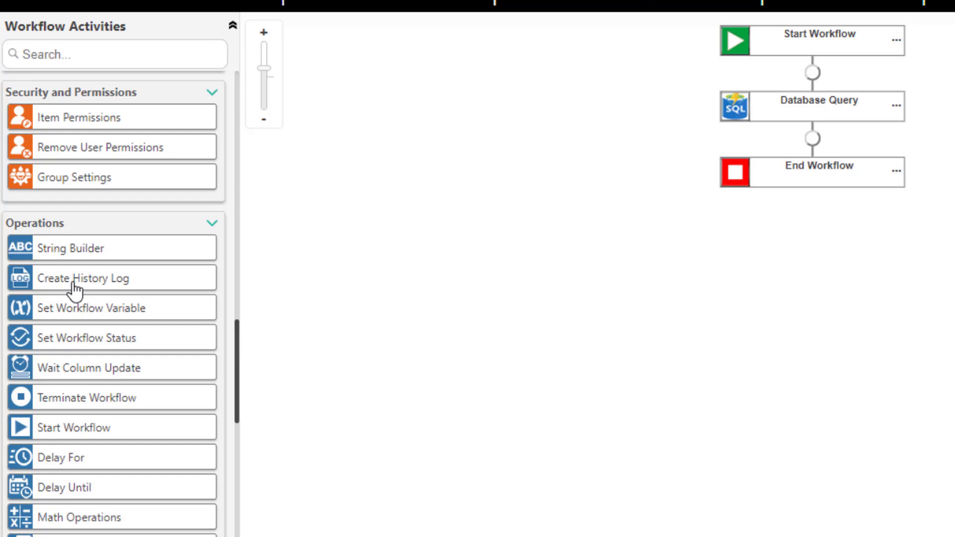
left_click_drag(74, 288, 811, 145)
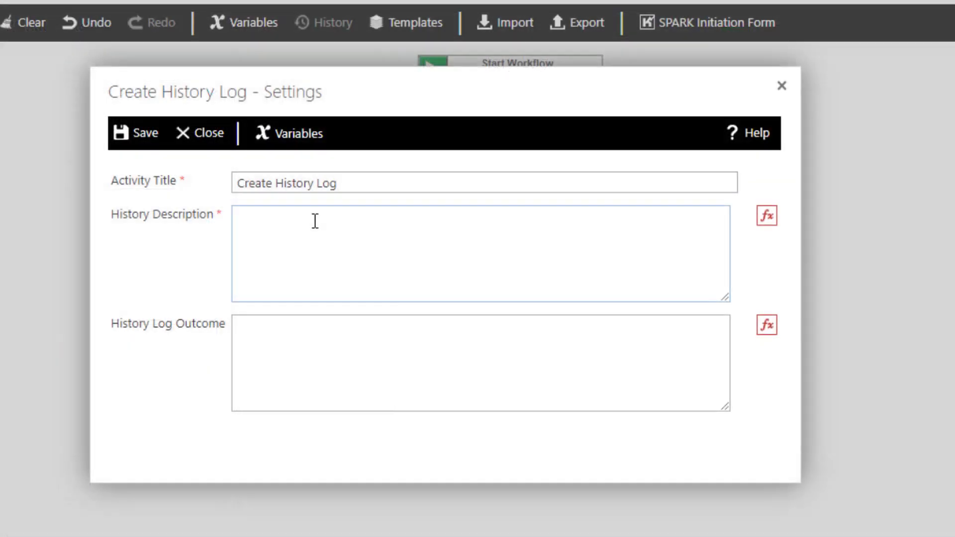
left_click(300, 222)
- Enter the labels Employee No:, Employee Name:, Job Title: and Email: on separate lines of the history description's dynamic data
left_click(769, 219)
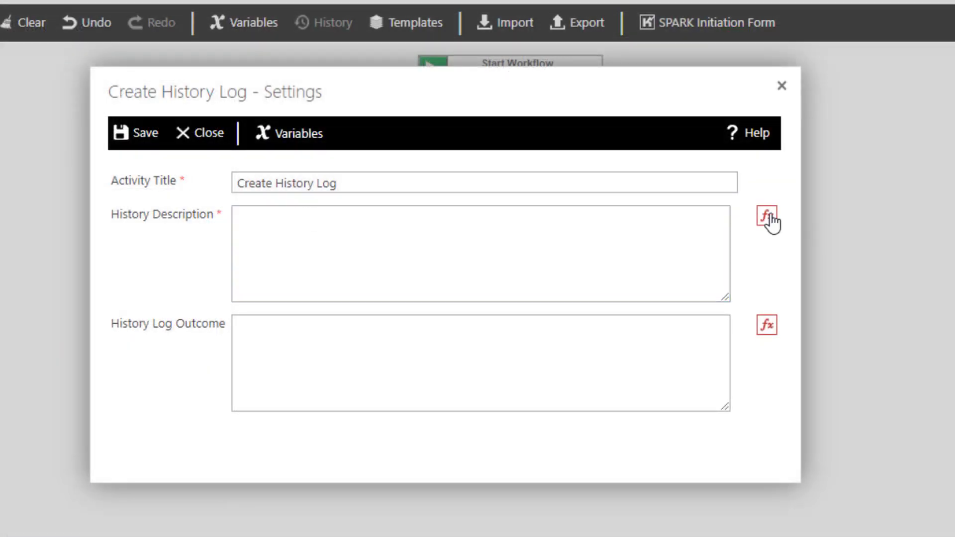
left_click(132, 363)
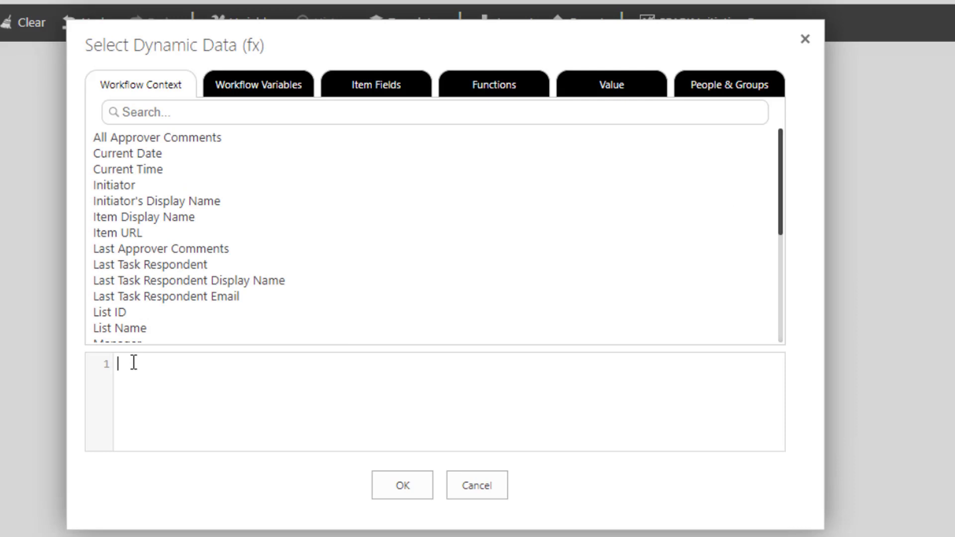
type("Employee No:")
key("Return")
type("Employee Name:")
key("Return")
type("Job Title:")
key("Return")
type("Email:")
- Insert EmployeeNoVariable, EmployeeNameVariable, JobTitleVariable and EmailVariable after their matching labels, and save the history log settings
left_click(205, 365)
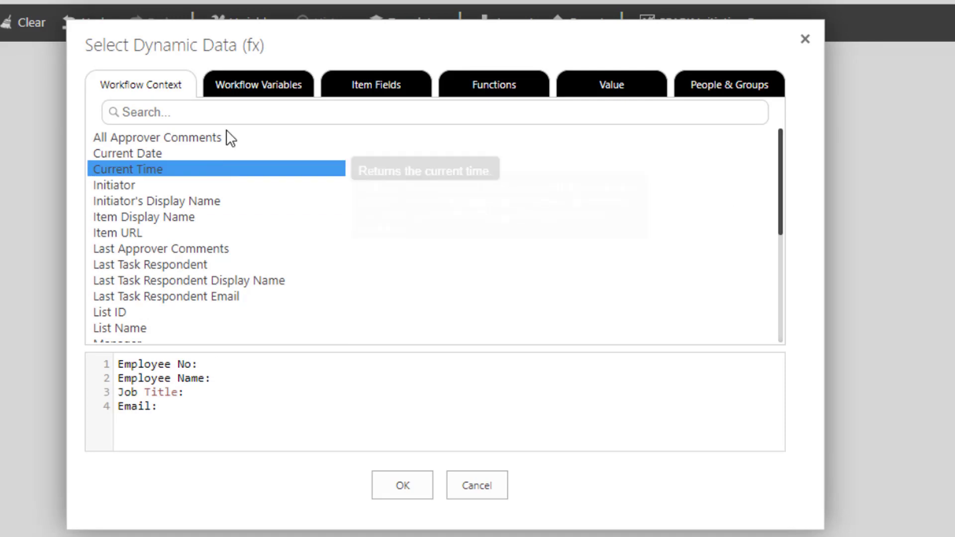
left_click(259, 86)
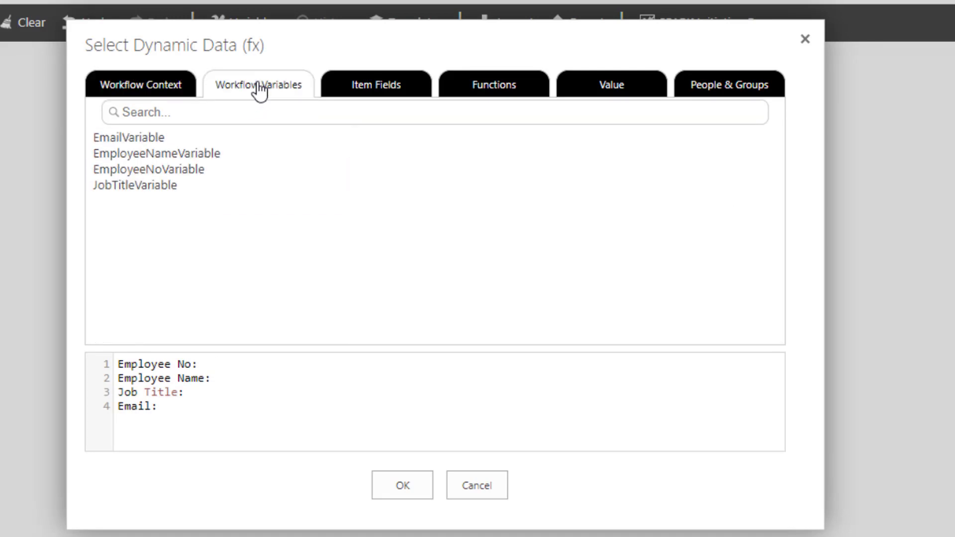
left_click(147, 171)
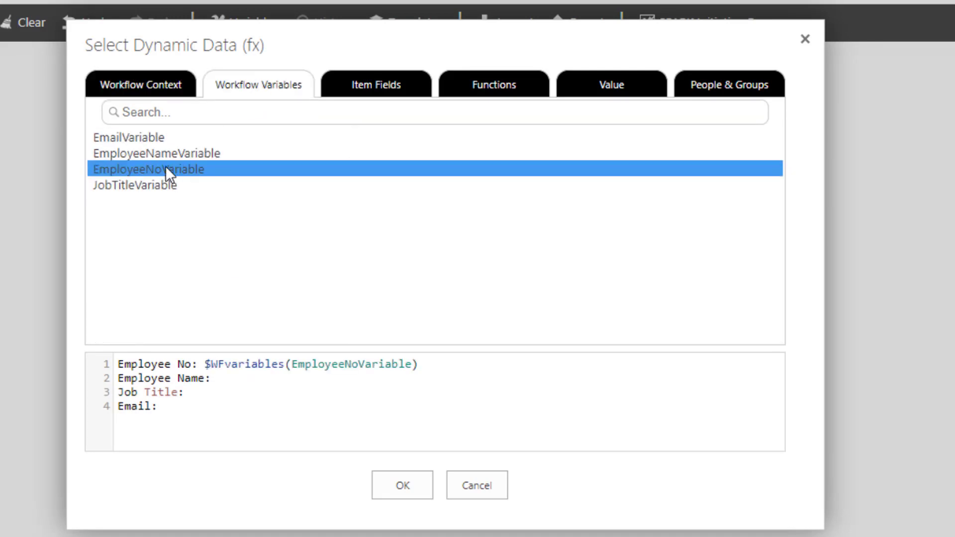
left_click(160, 152)
left_click(202, 392)
left_click(149, 185)
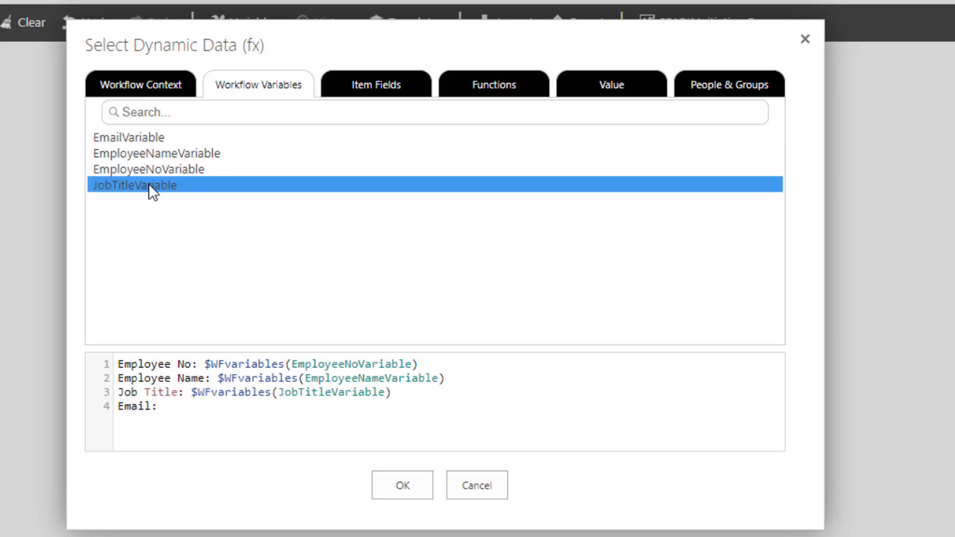
left_click(149, 138)
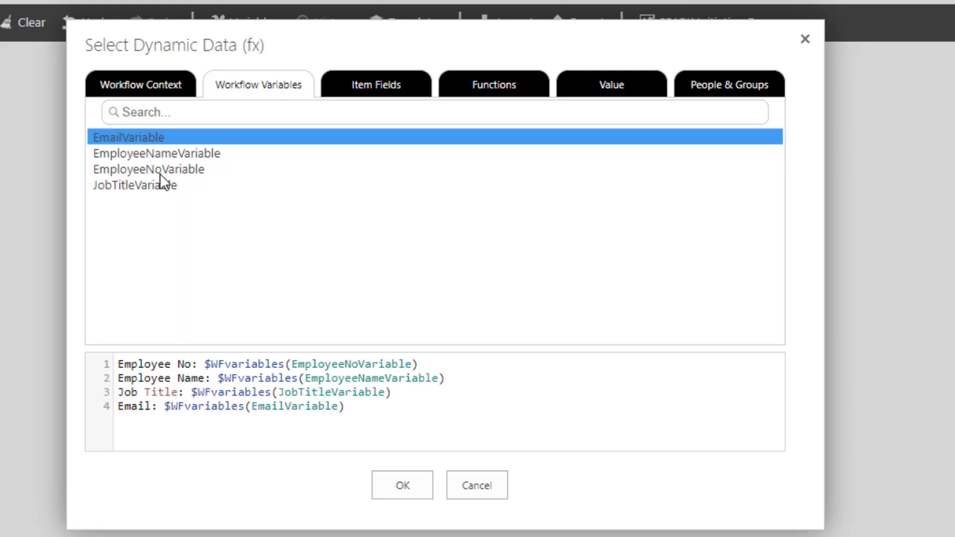
left_click(398, 485)
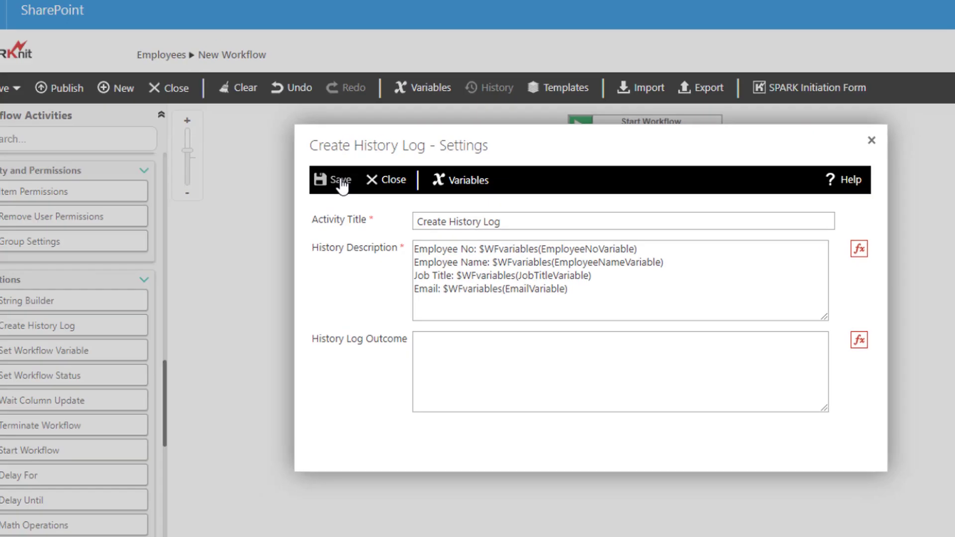
left_click(145, 133)
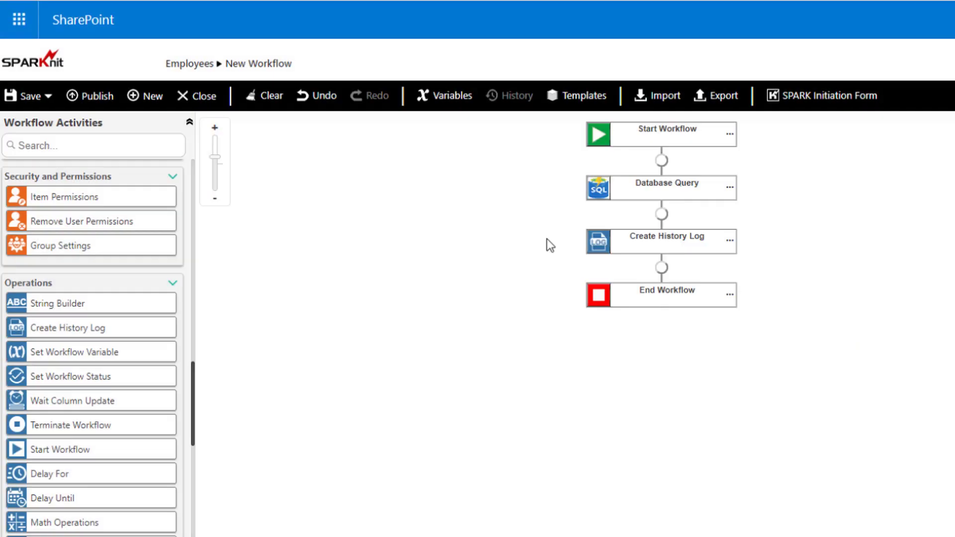
- Publish the workflow under the name Database Query WF
left_click(95, 96)
left_click(346, 223)
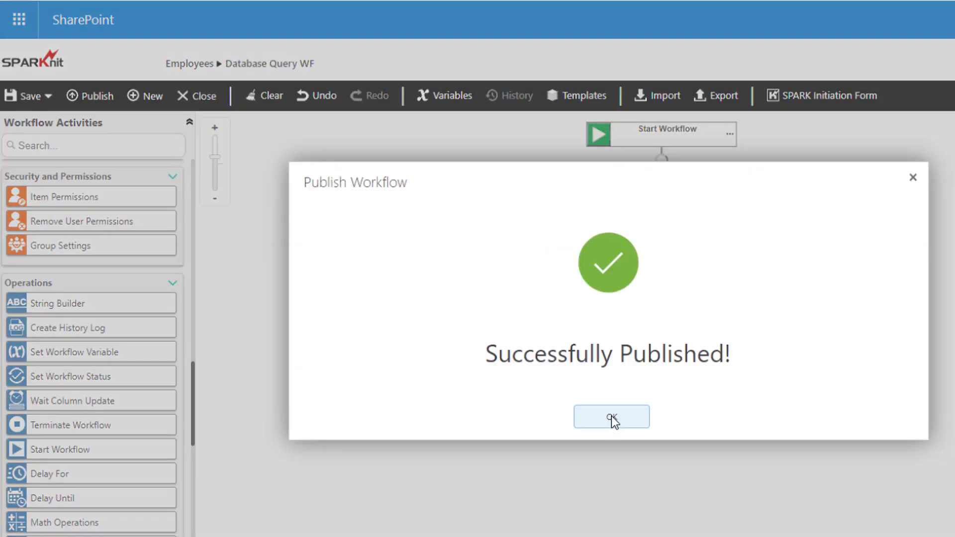
left_click(611, 415)
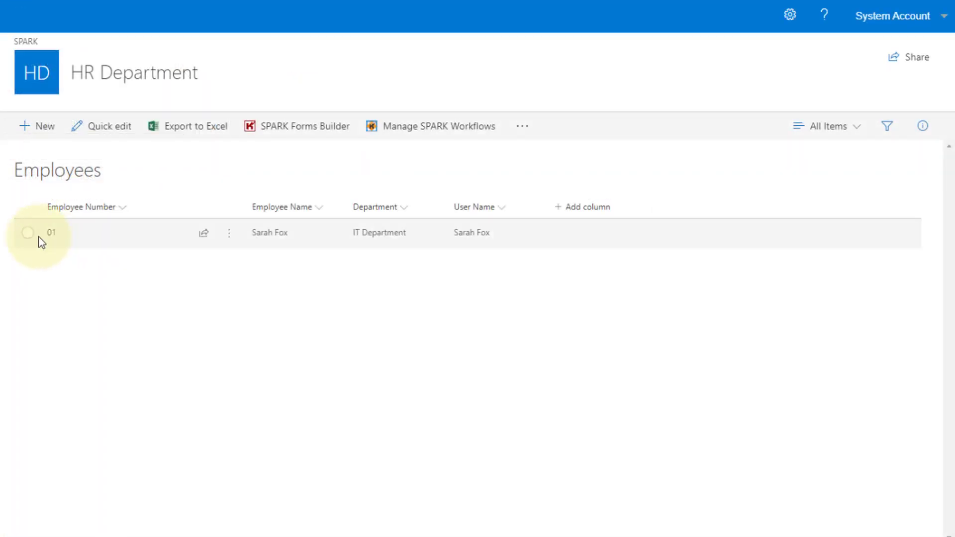
- Start the Database Query WF workflow on item 01 of the Employees list
left_click(33, 234)
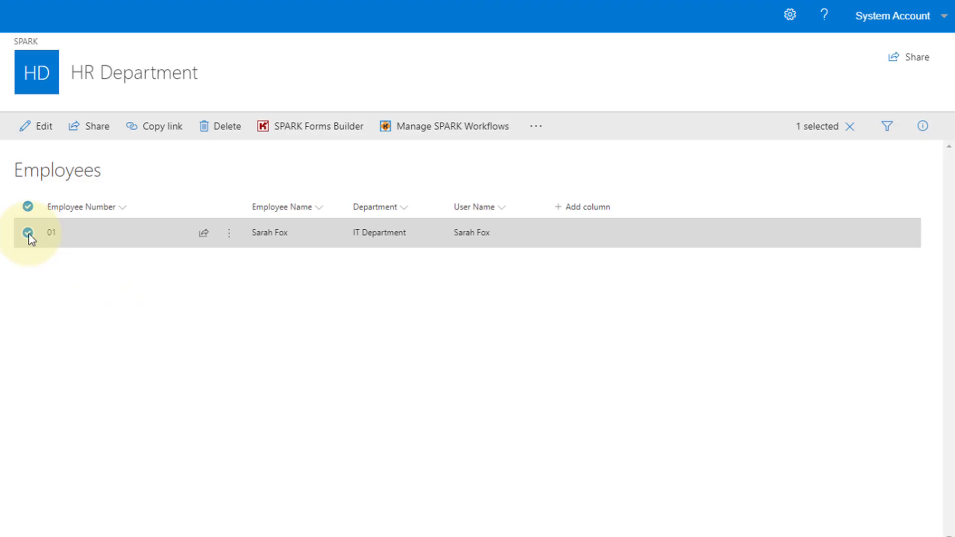
left_click(228, 240)
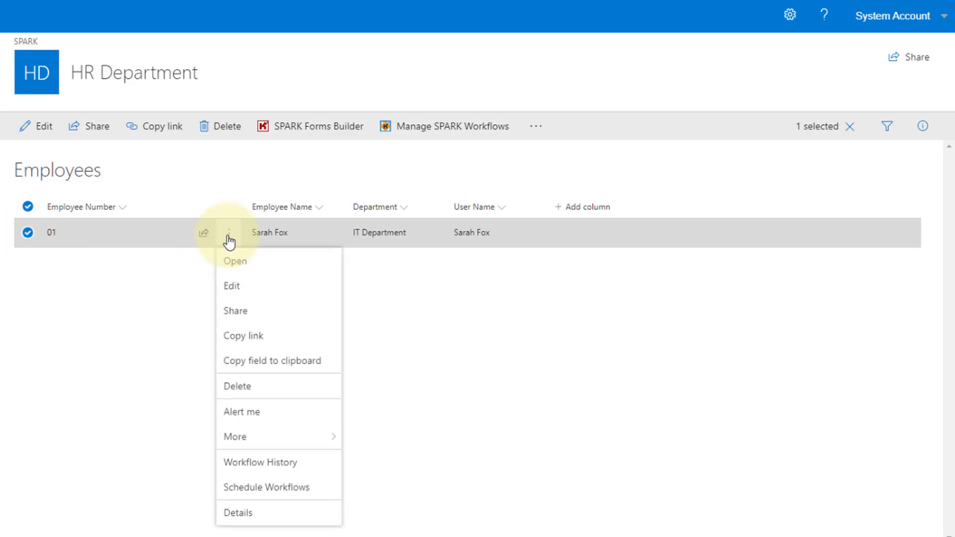
mouse_move(270, 440)
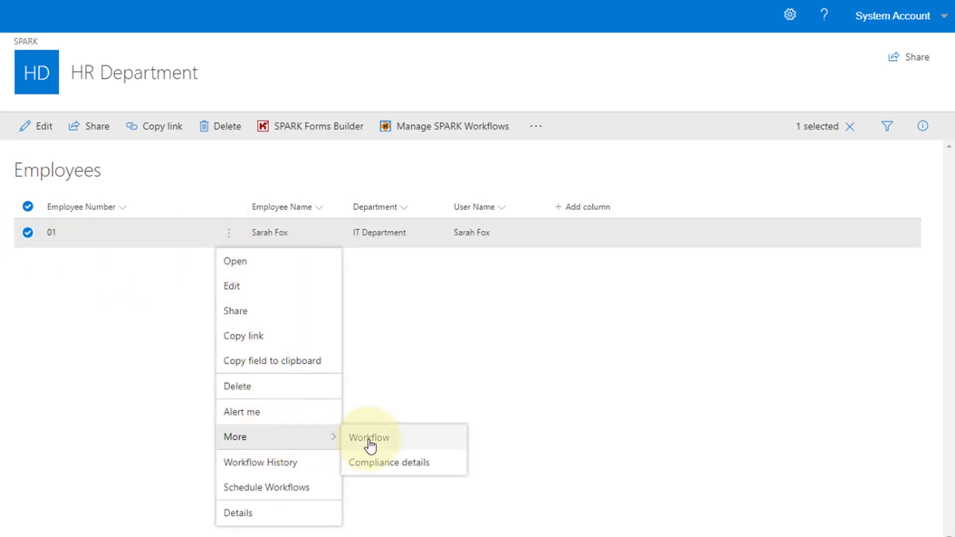
left_click(366, 443)
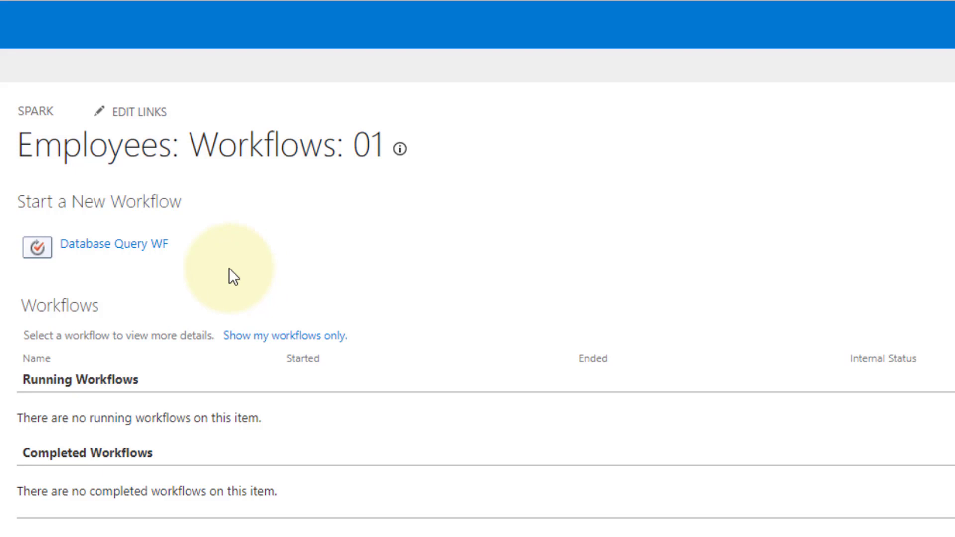
left_click(105, 246)
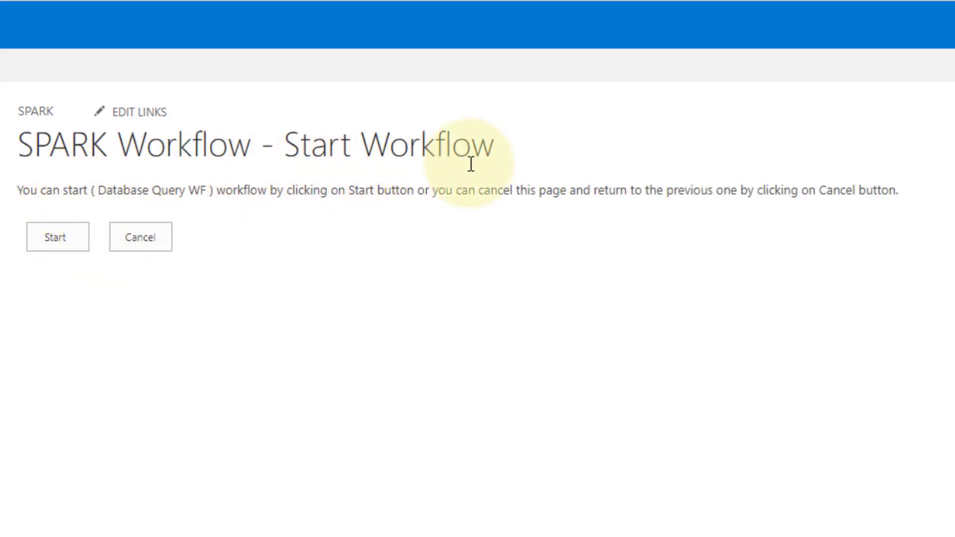
left_click(59, 234)
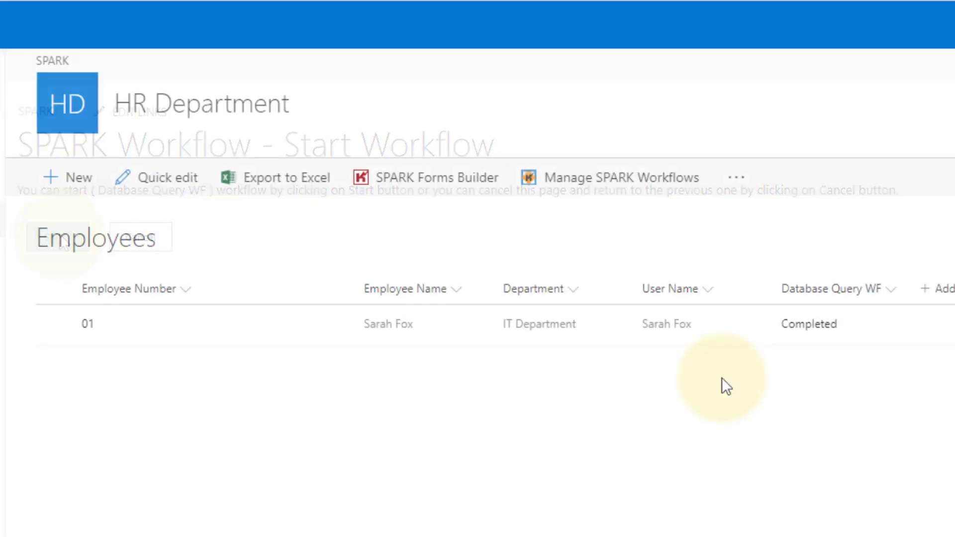
- Open the Database Query WF status of item 01 in the Employees list
left_click(760, 339)
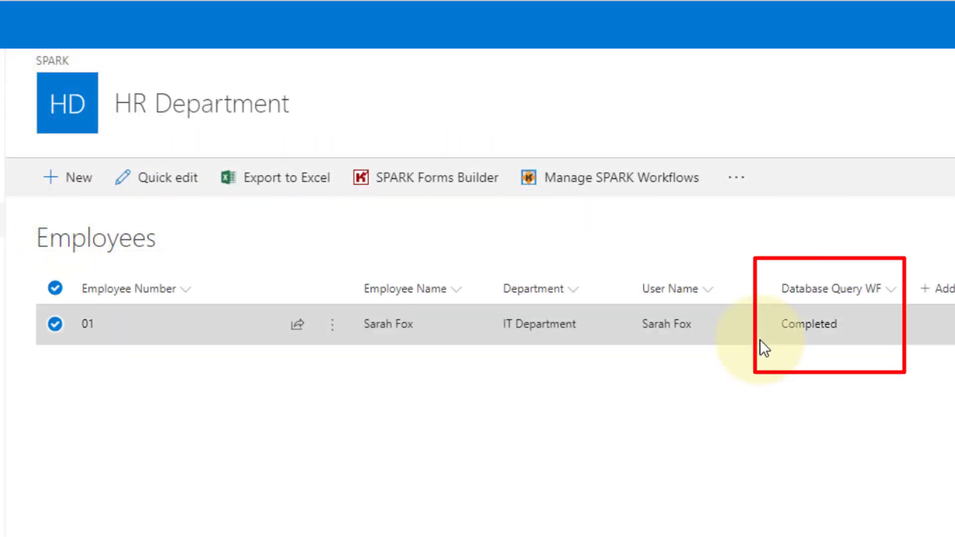
left_click(809, 324)
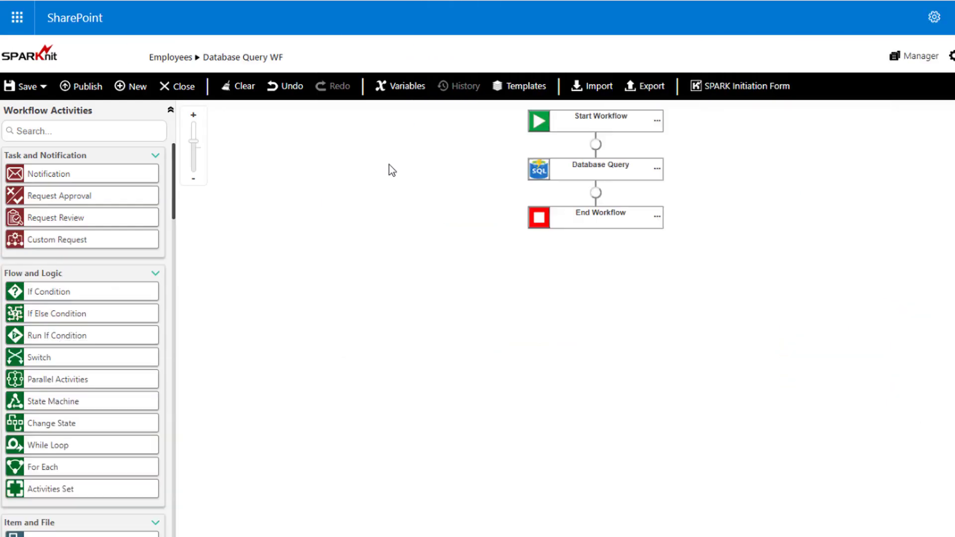
- Remove the where clause that filters by LoginID from the Database Query activity's SQL query
left_click(540, 173)
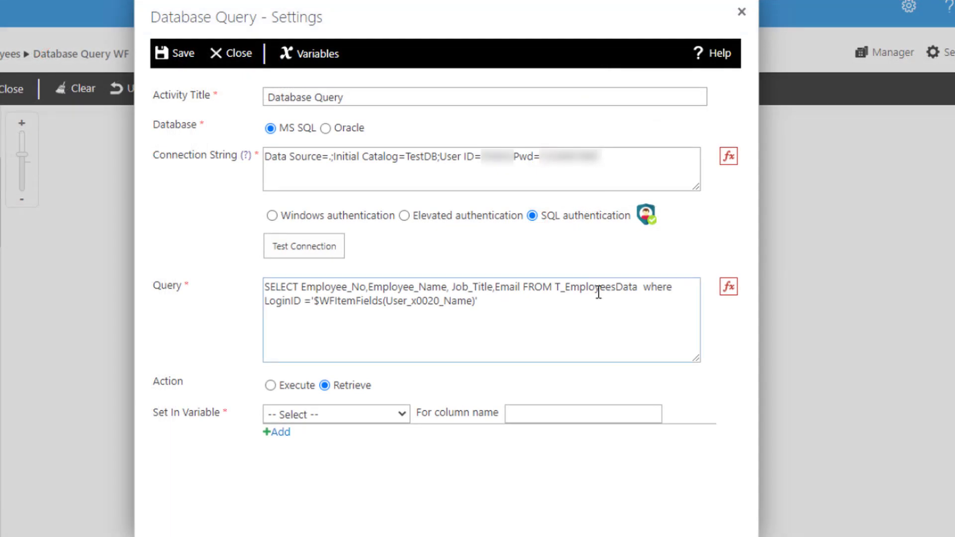
left_click_drag(644, 285, 650, 313)
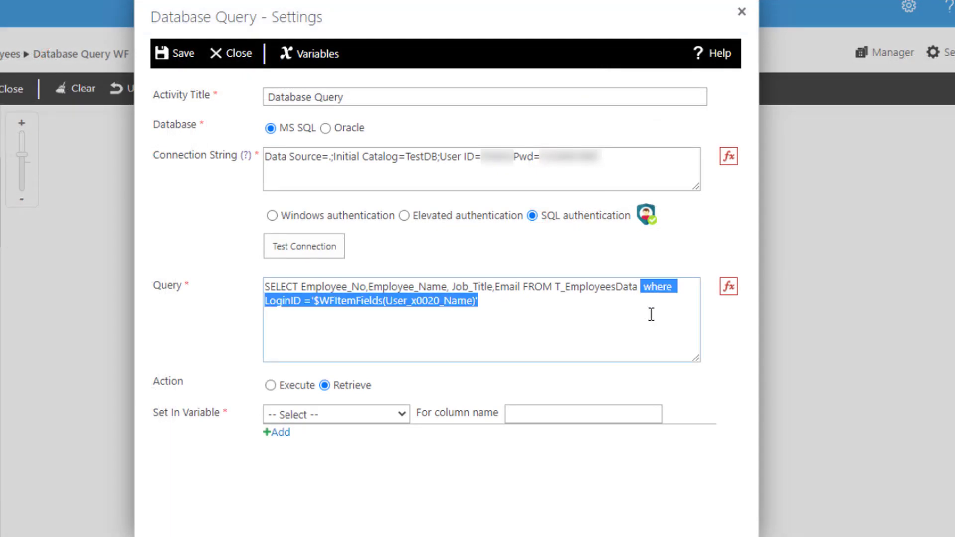
key("BackSpace")
left_click(251, 327)
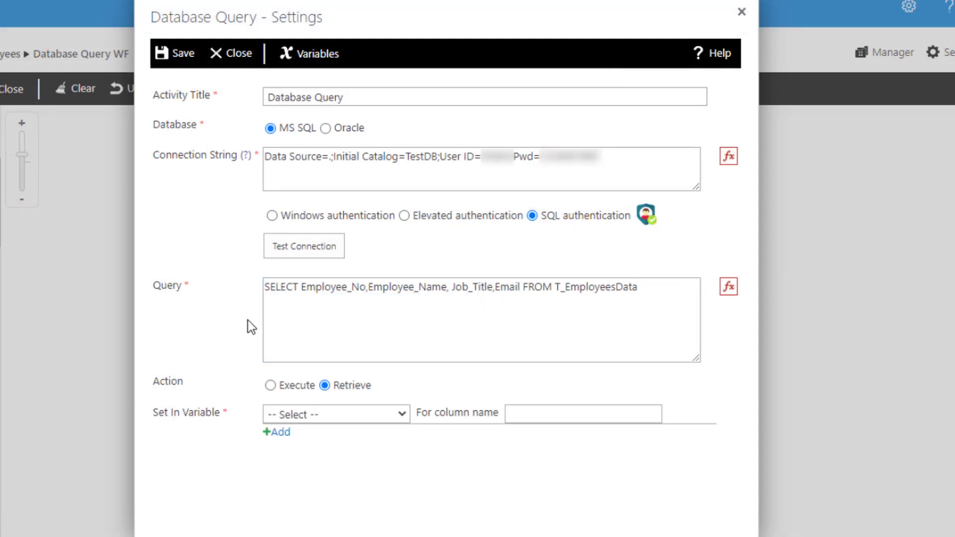
- Add a workflow variable named AllNameVariable of type Collection and save the workflow variables
left_click(317, 54)
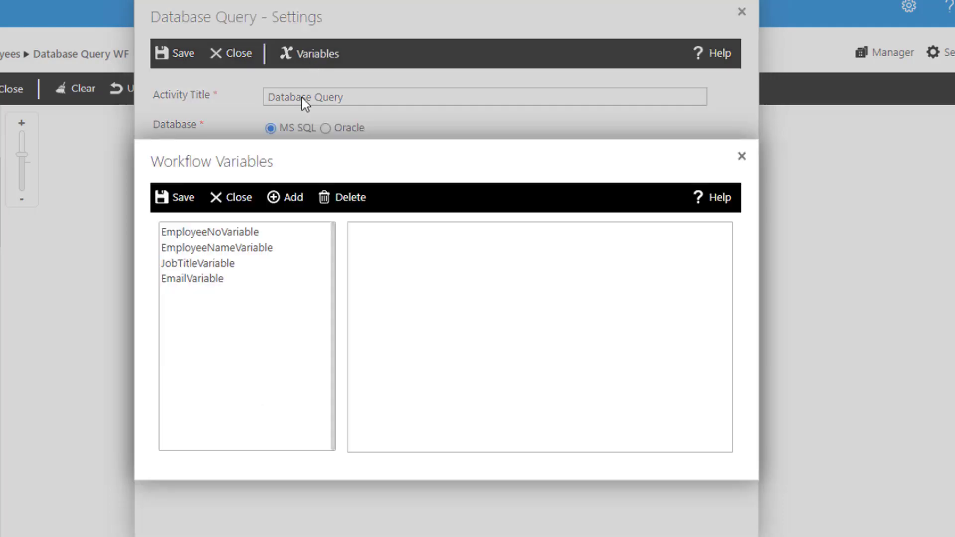
left_click(286, 199)
left_click_drag(497, 243, 435, 242)
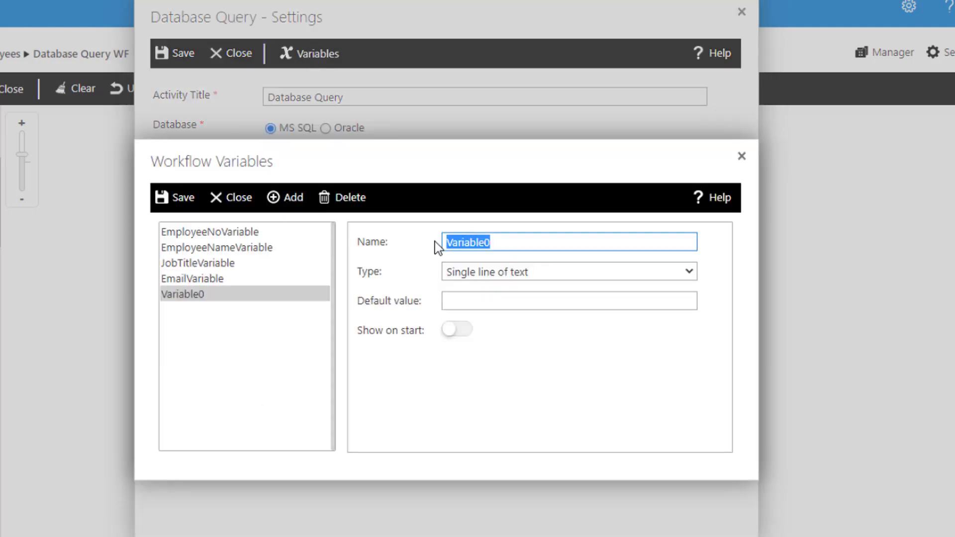
type("AllNameVariable")
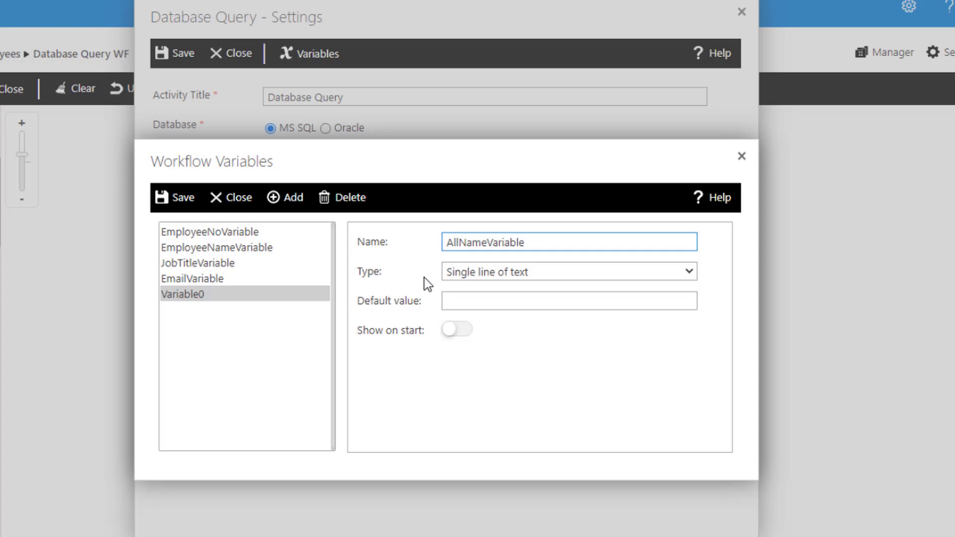
left_click(456, 273)
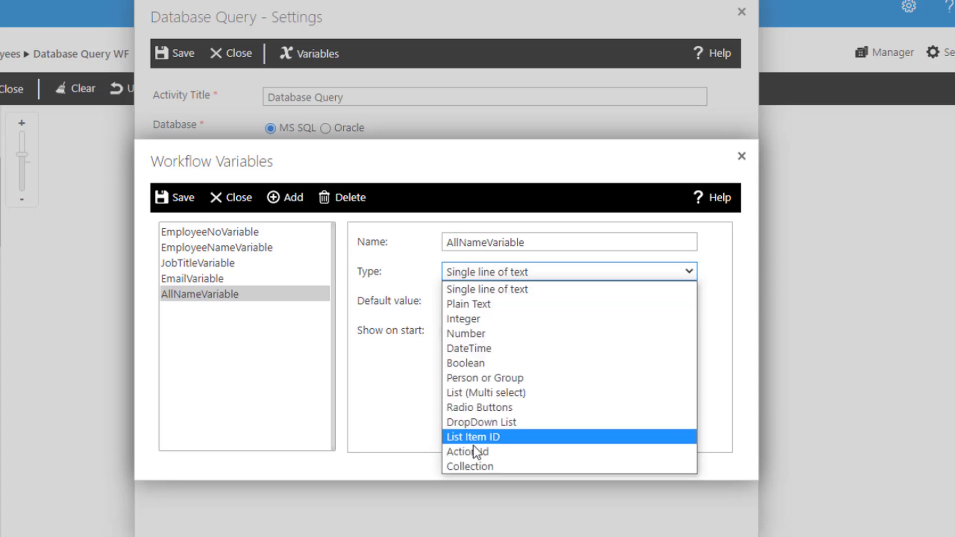
left_click(478, 468)
left_click(414, 292)
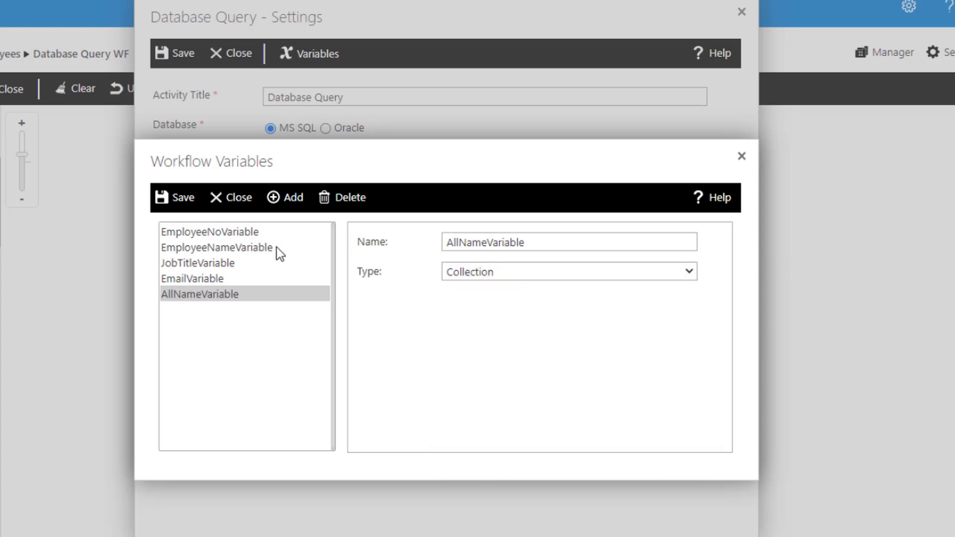
left_click(184, 199)
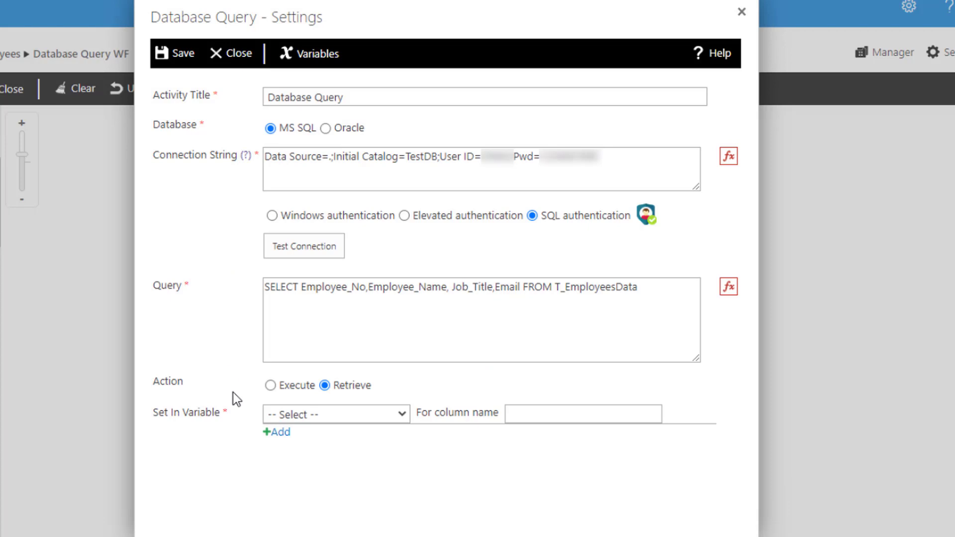
- Store the Employee_Name column in AllNameVariable and save the Database Query settings
left_click(295, 414)
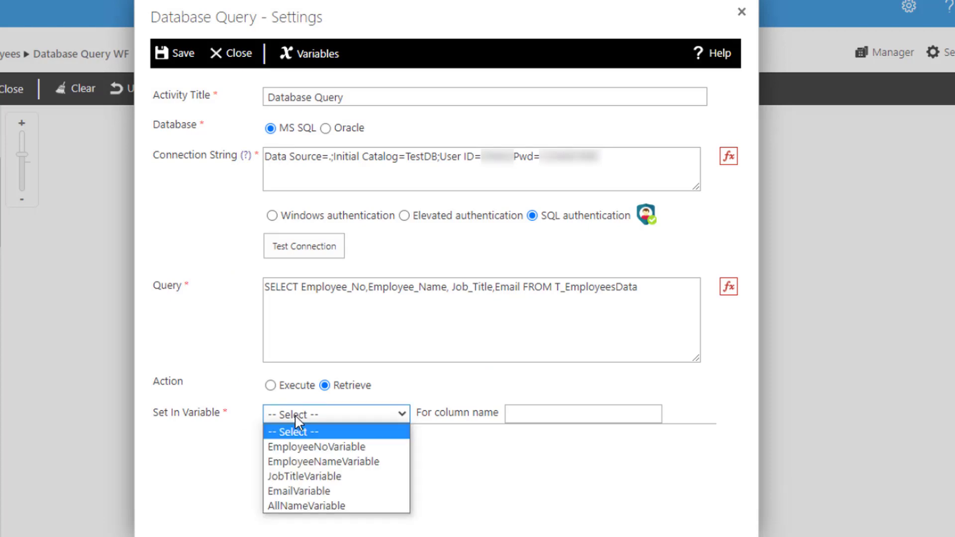
left_click(313, 506)
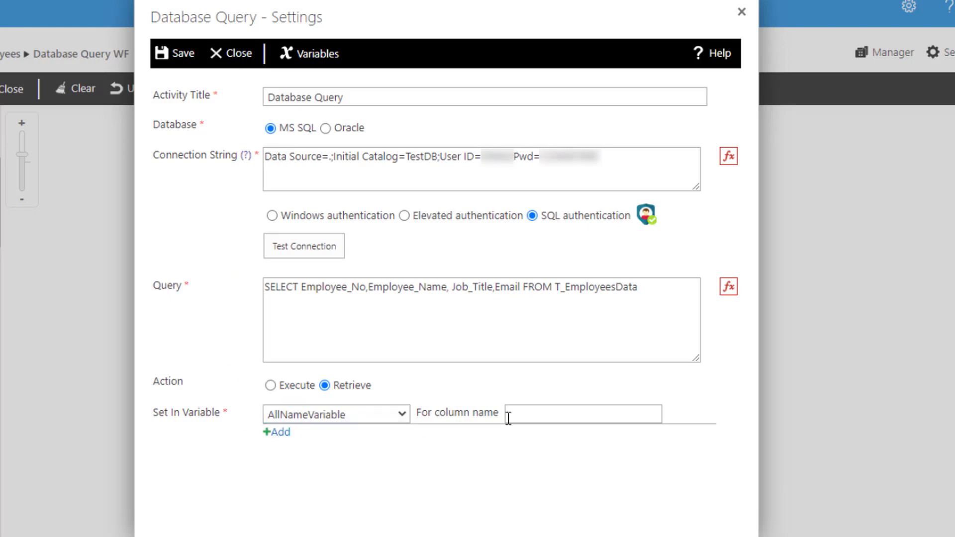
double_click(408, 287)
key("ctrl+c")
left_click(512, 415)
key("ctrl+v")
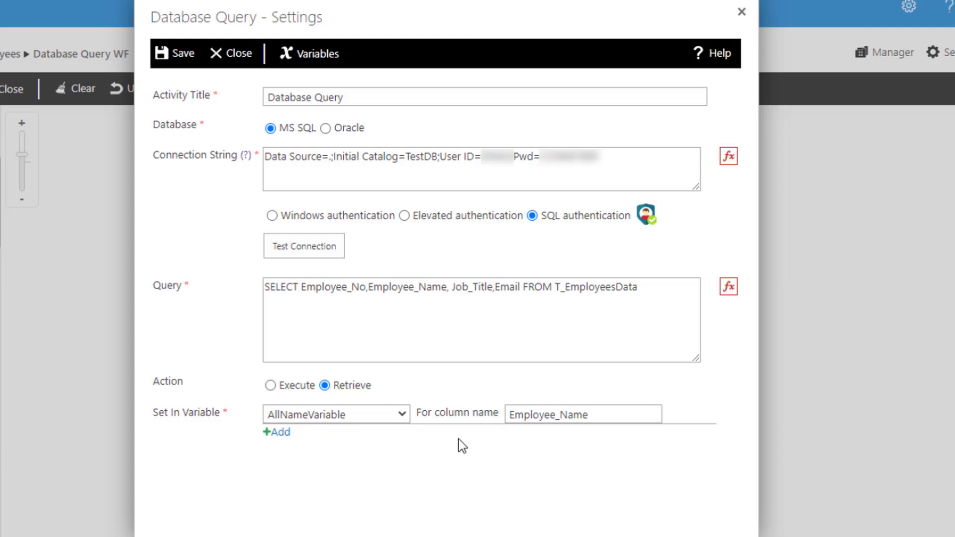
left_click(183, 59)
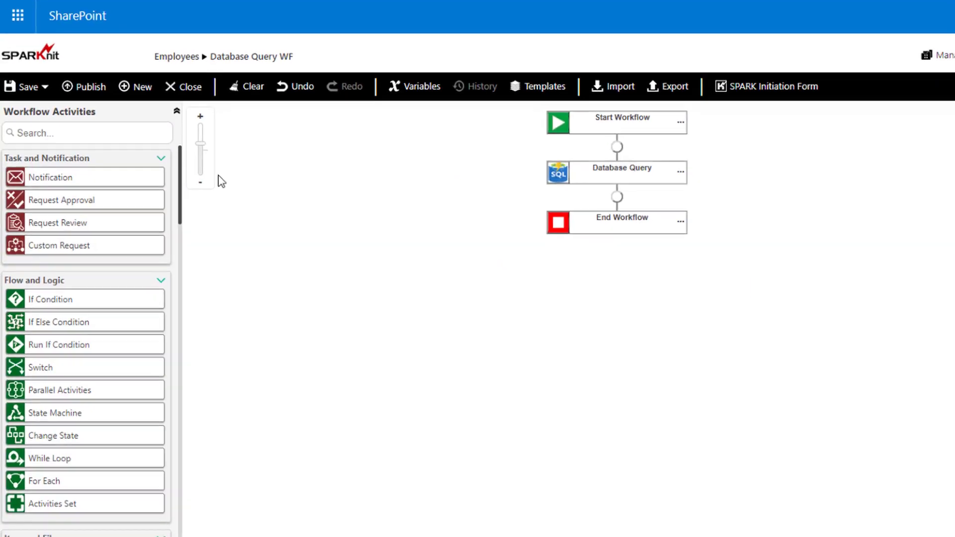
- Add a For Each activity between Database Query and End Workflow, and set its iteration type to Collection
left_click_drag(237, 127, 241, 173)
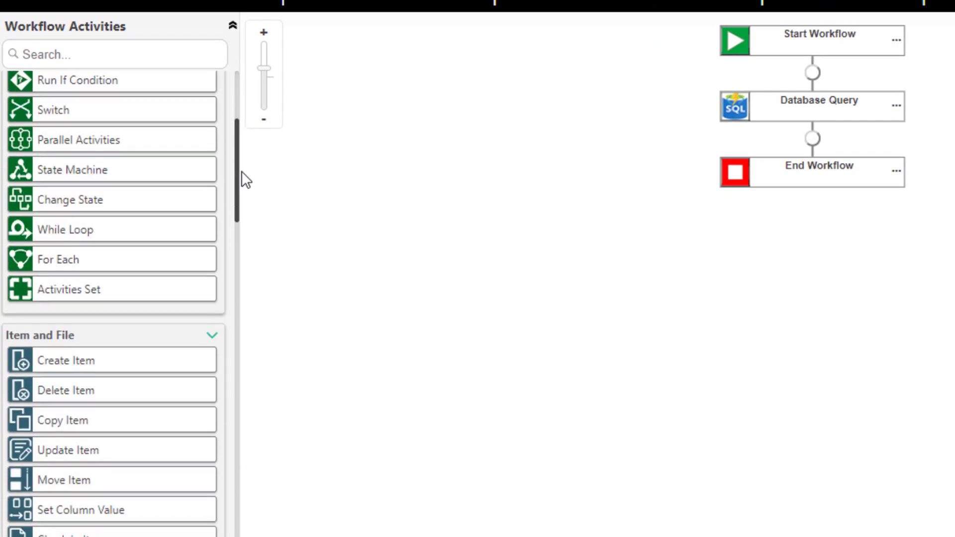
left_click_drag(57, 266, 808, 143)
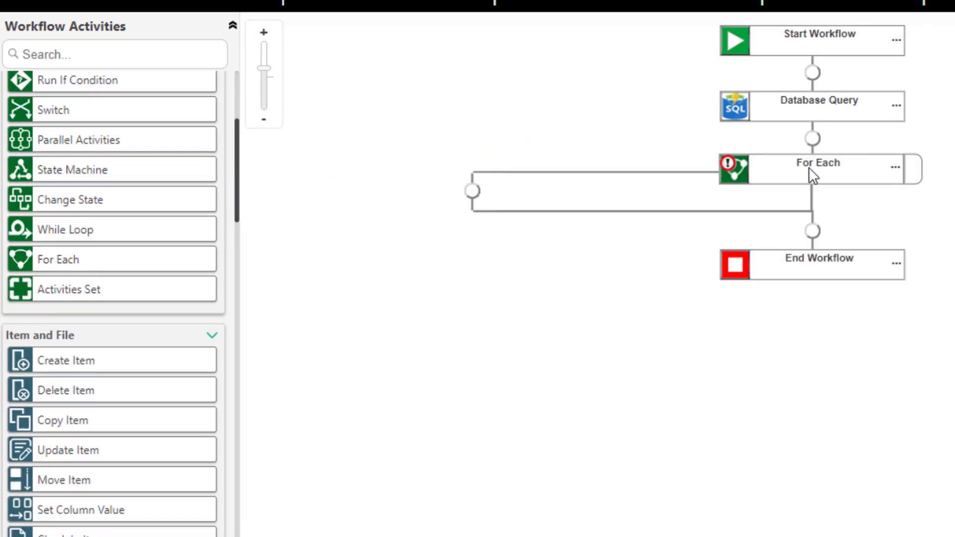
double_click(736, 174)
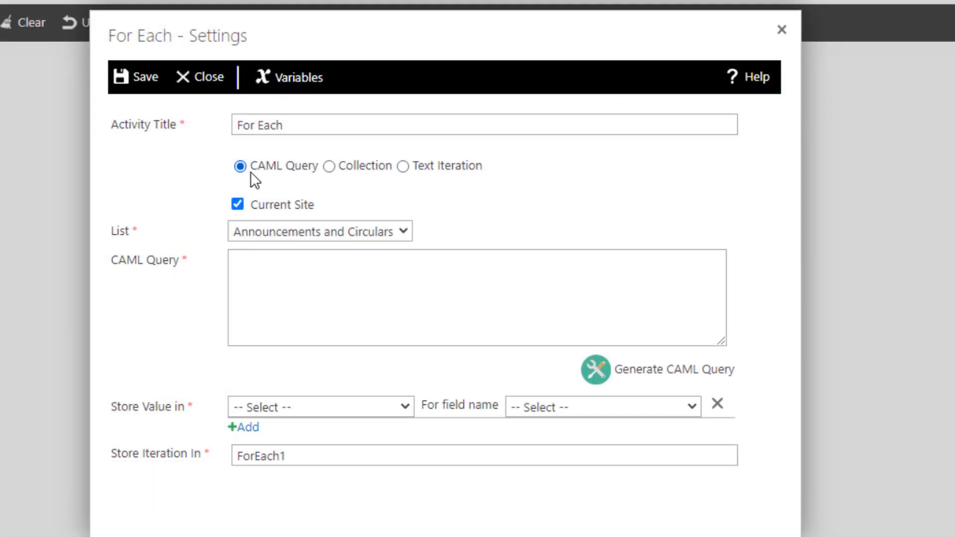
left_click(329, 167)
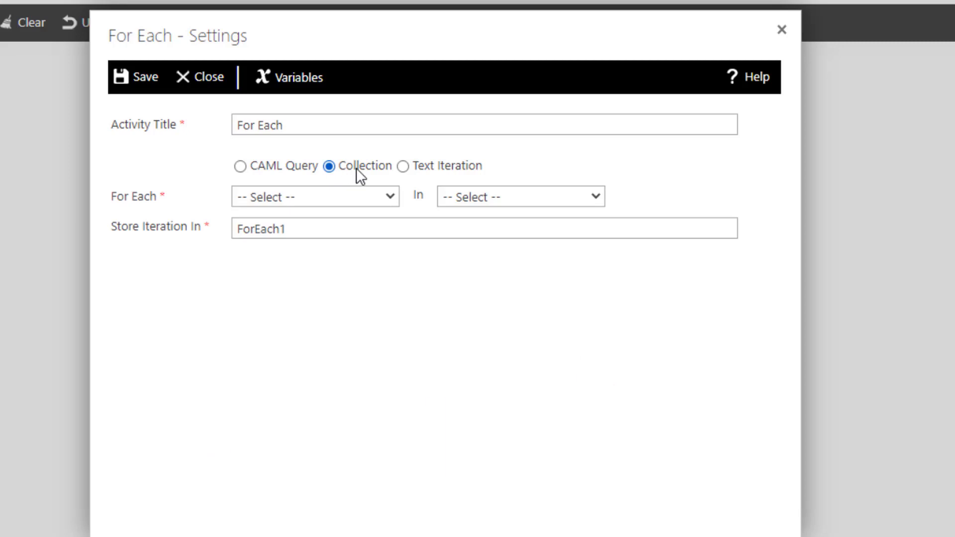
left_click(404, 166)
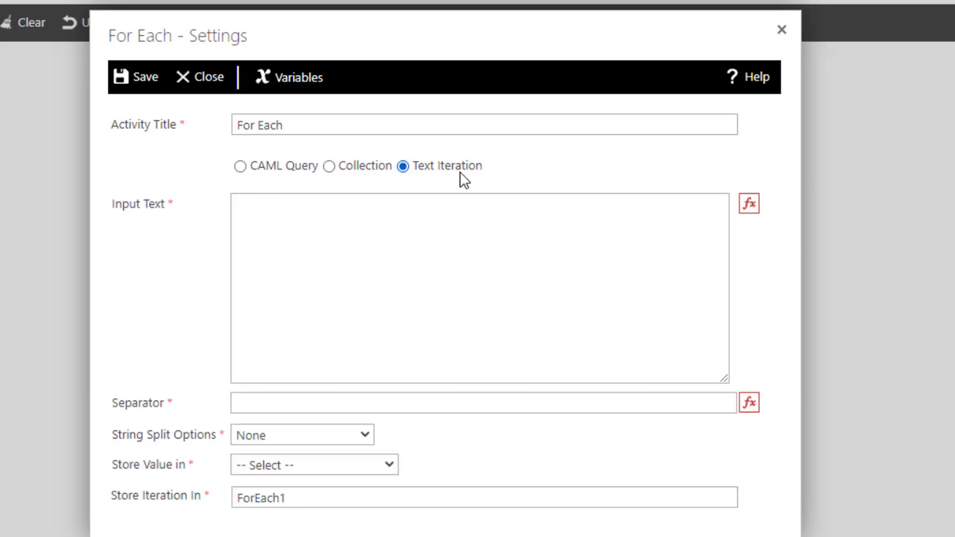
left_click(329, 167)
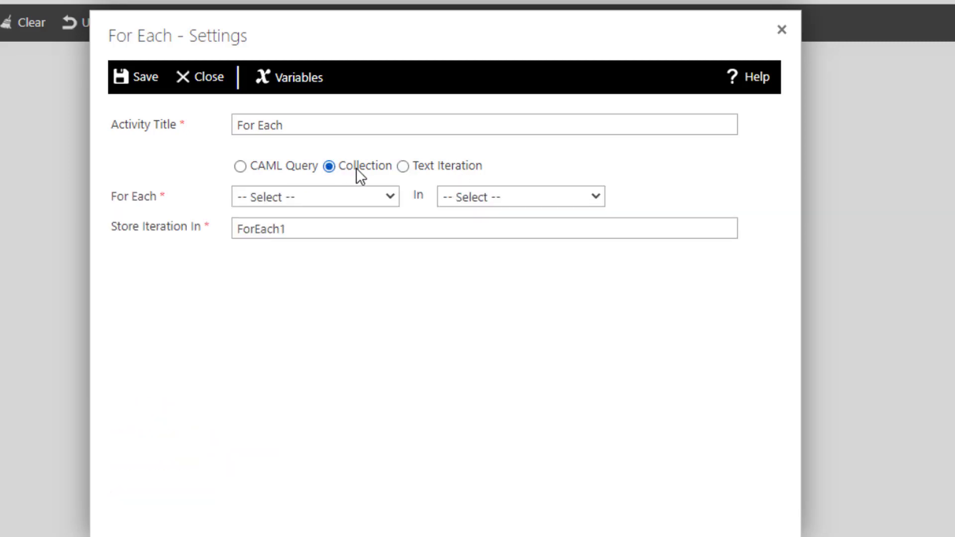
- Set the loop to iterate EmployeeNameVariable in AllNameVariable and save the For Each settings
left_click(257, 196)
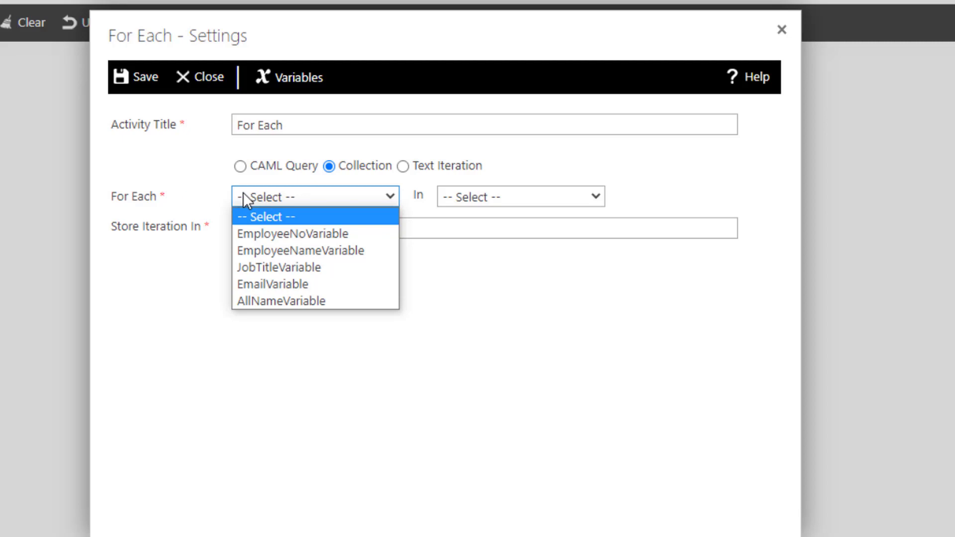
left_click(284, 251)
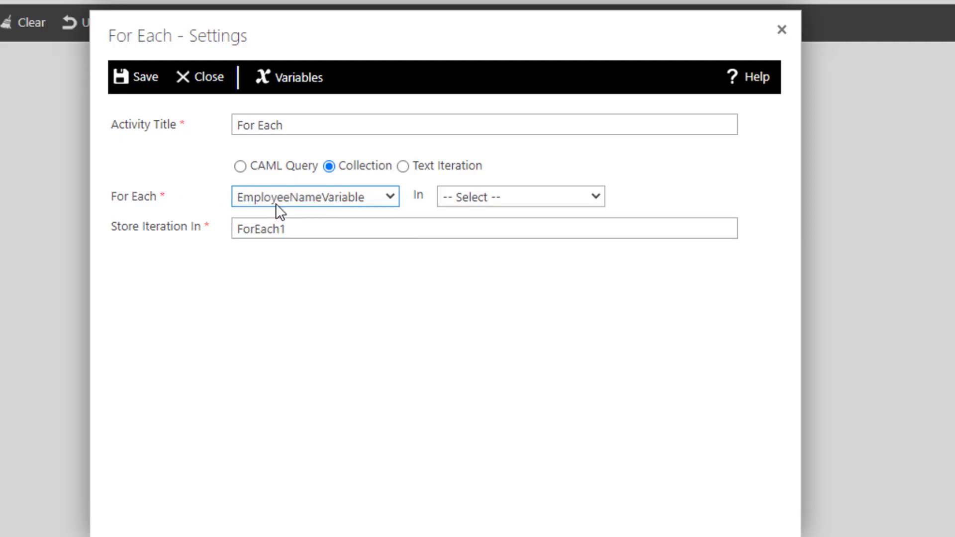
left_click(371, 196)
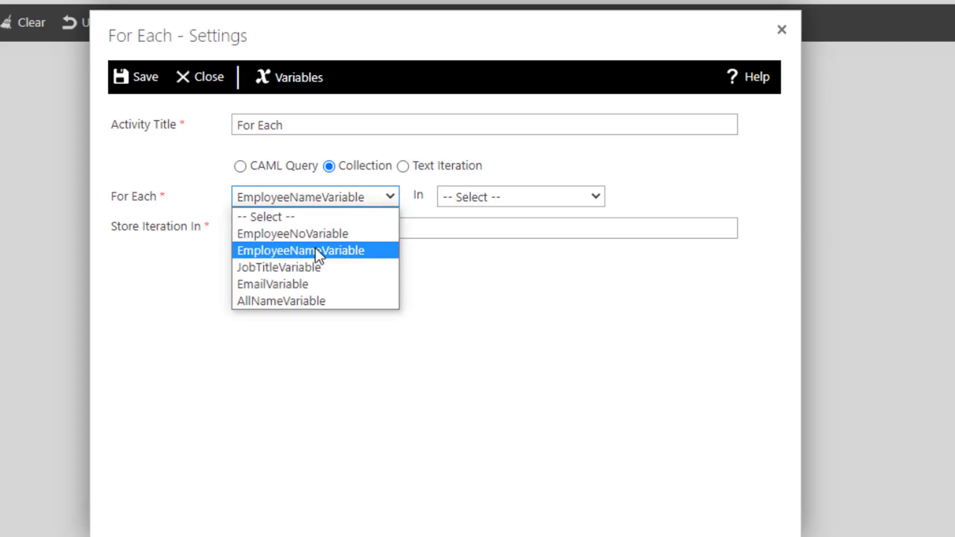
left_click(375, 194)
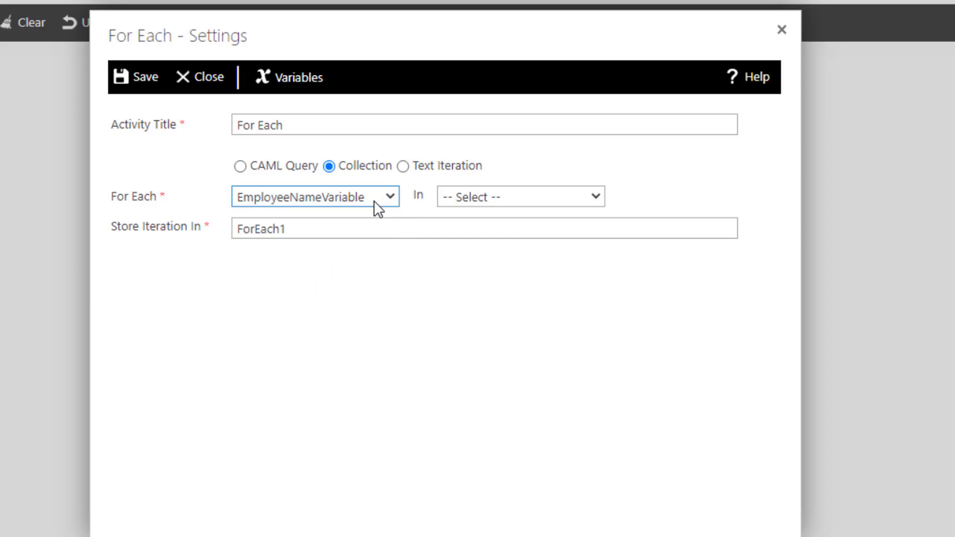
left_click(479, 196)
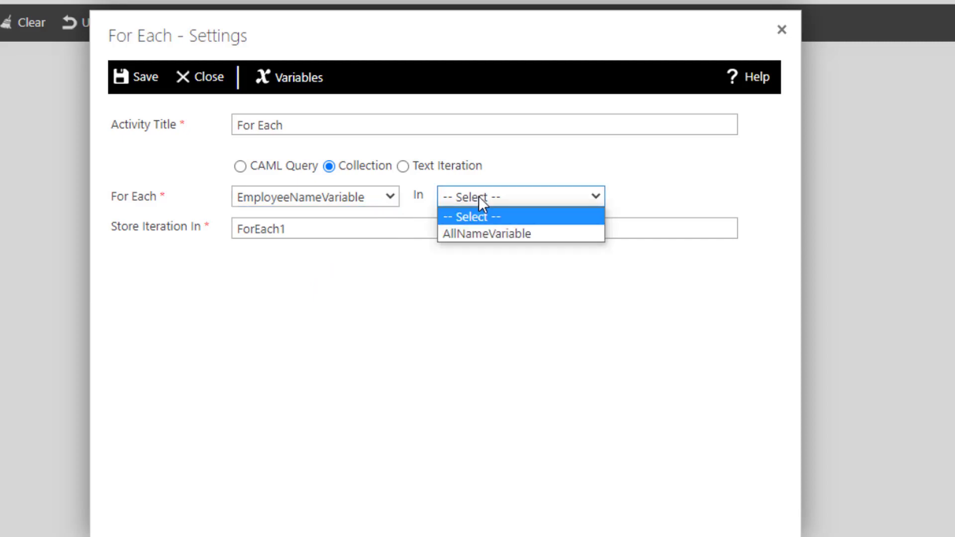
left_click(508, 232)
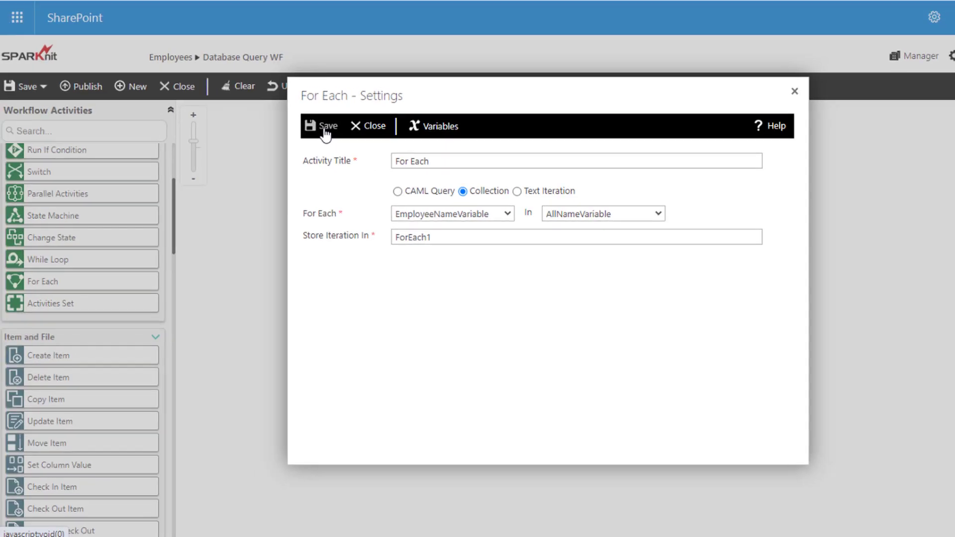
left_click(233, 104)
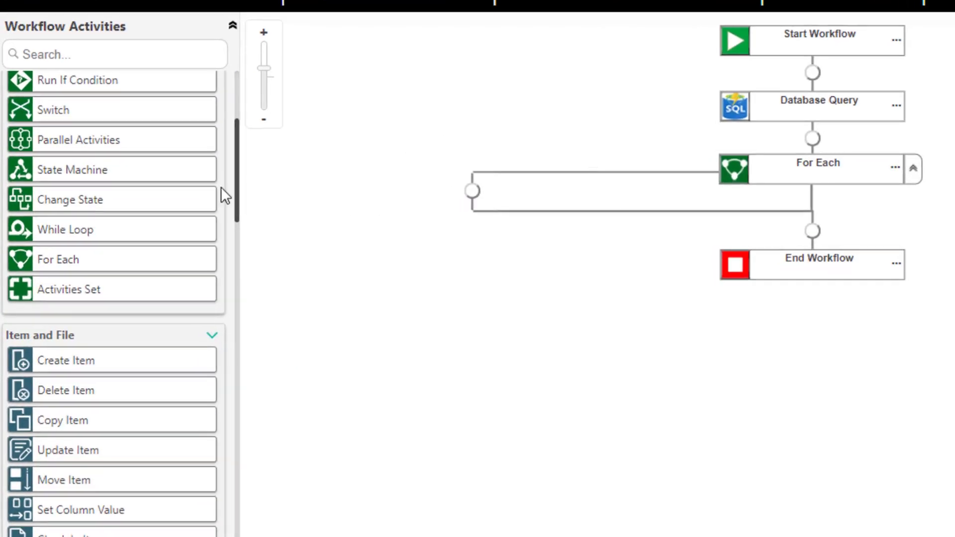
- Add a Create History Log activity inside the For Each loop
left_click_drag(238, 189, 248, 412)
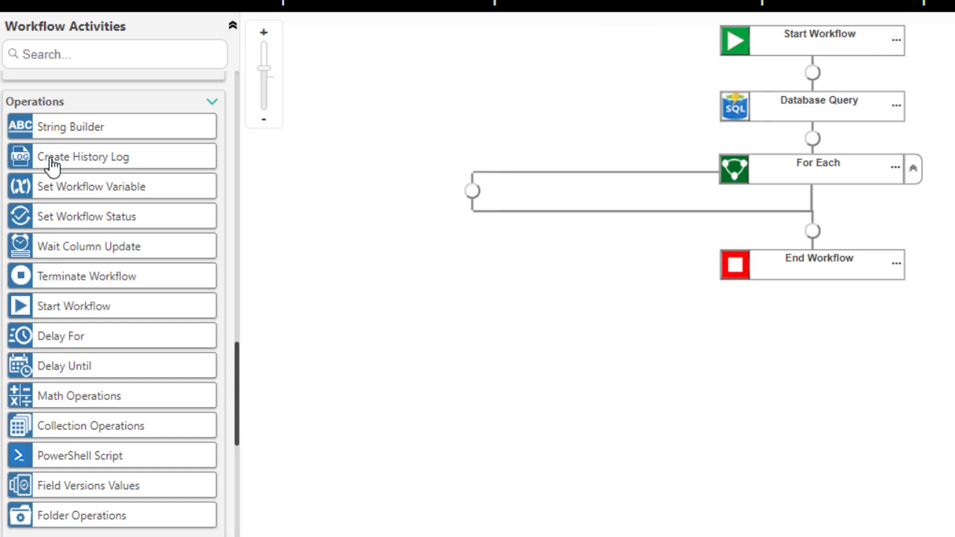
left_click_drag(52, 167, 460, 200)
left_click_drag(470, 200, 471, 204)
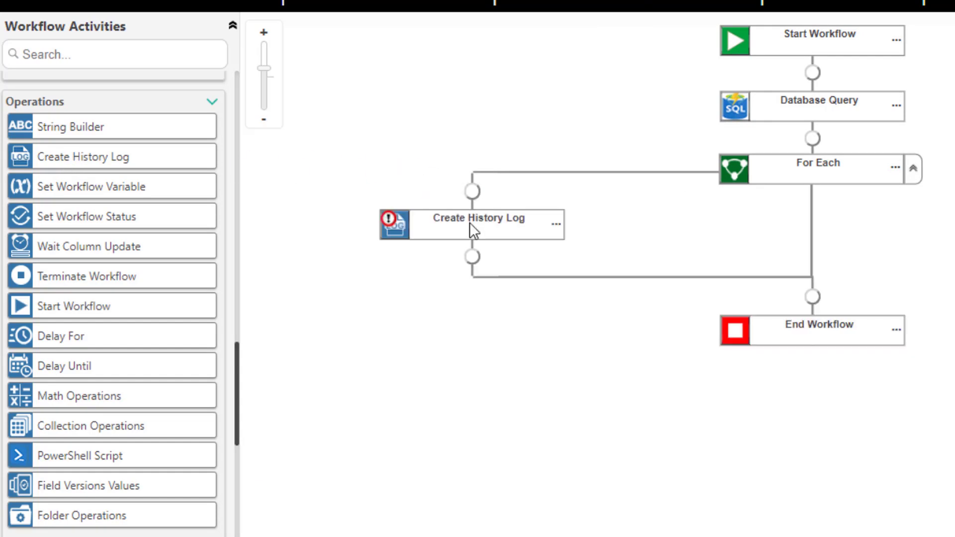
- Set the loop log's history description to "Employee Name:" followed by EmployeeNameVariable, and save its settings
double_click(398, 228)
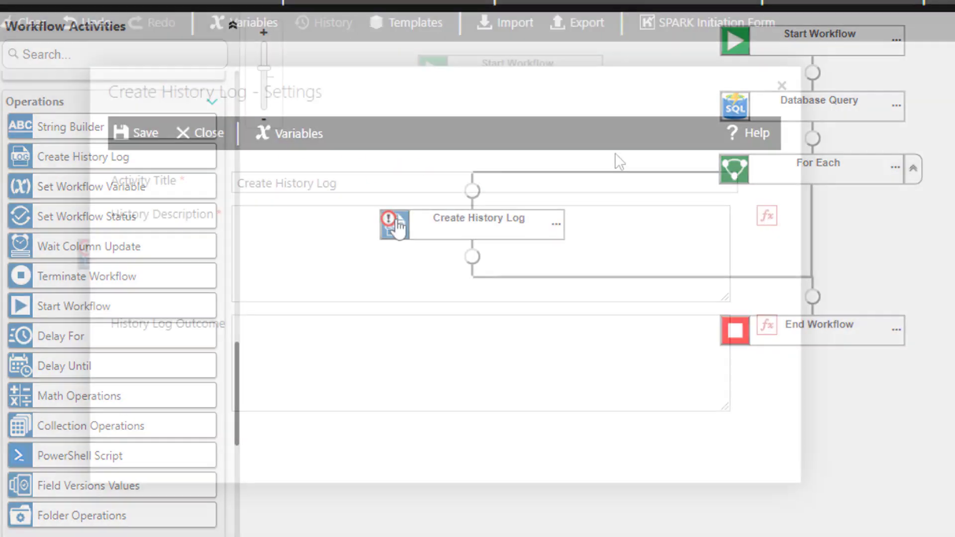
left_click(242, 222)
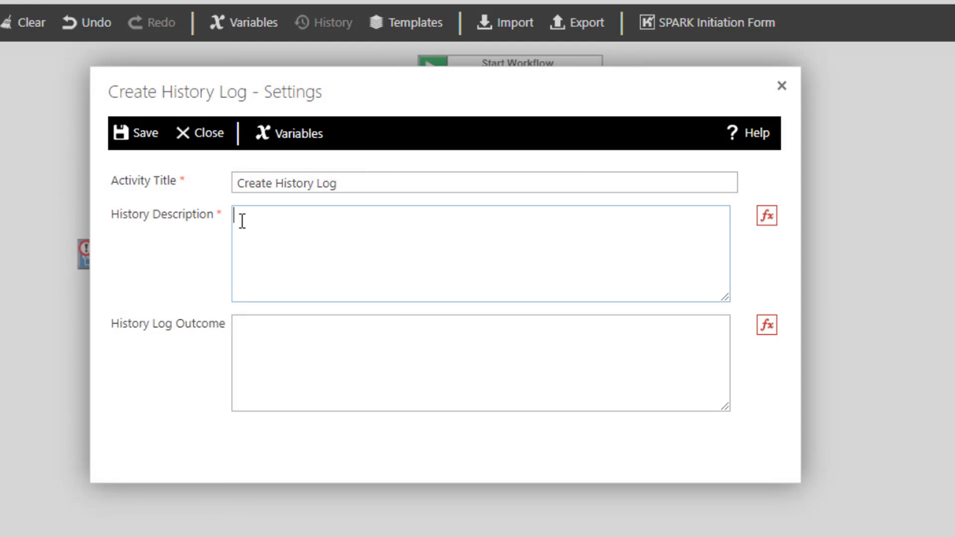
left_click(767, 219)
left_click(264, 89)
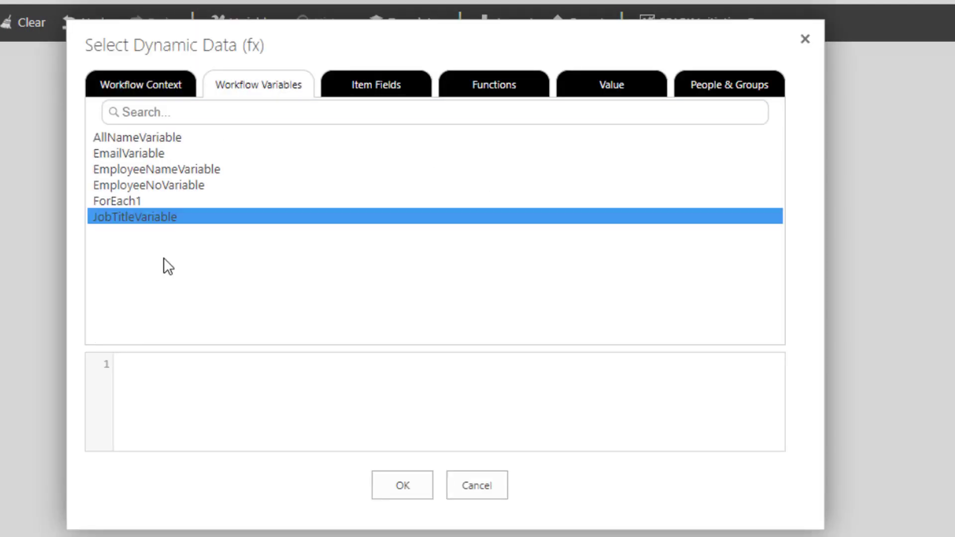
left_click(220, 365)
type("Employee Name:")
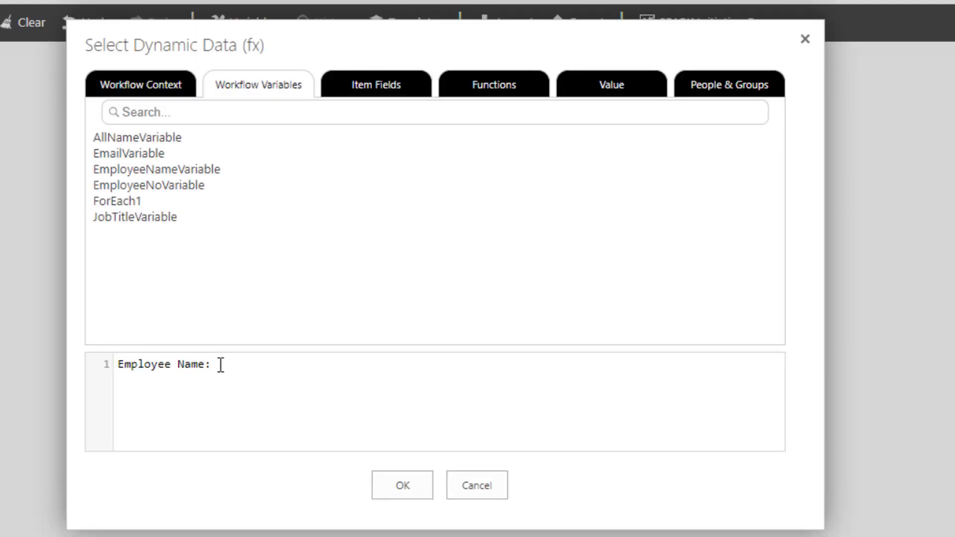
double_click(138, 169)
left_click(396, 488)
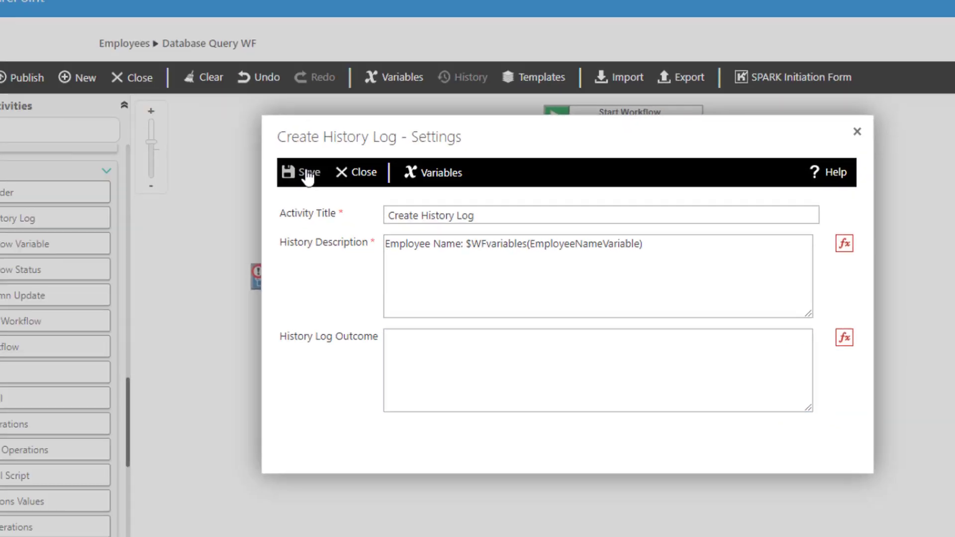
left_click(144, 133)
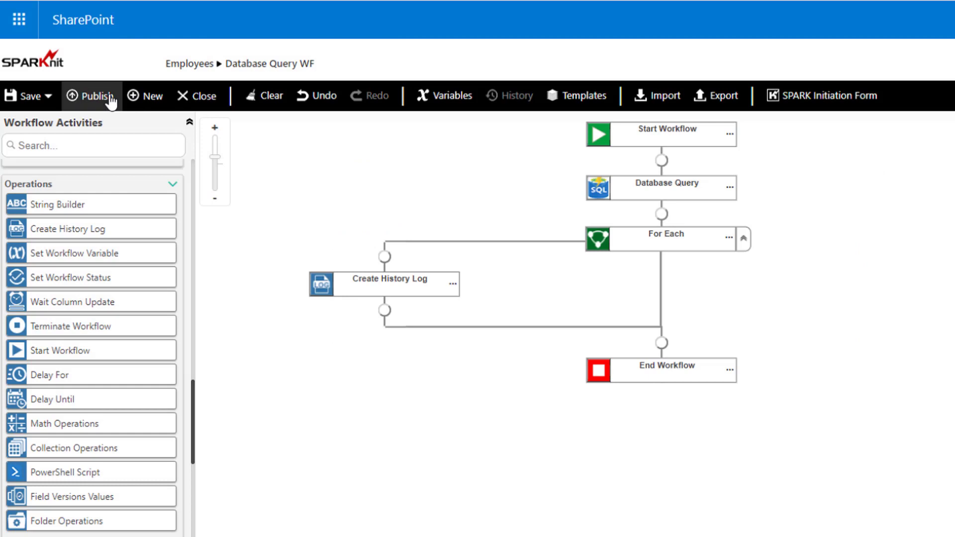
- Publish the Database Query WF workflow, overwriting its current version, and acknowledge the confirmation
left_click(87, 96)
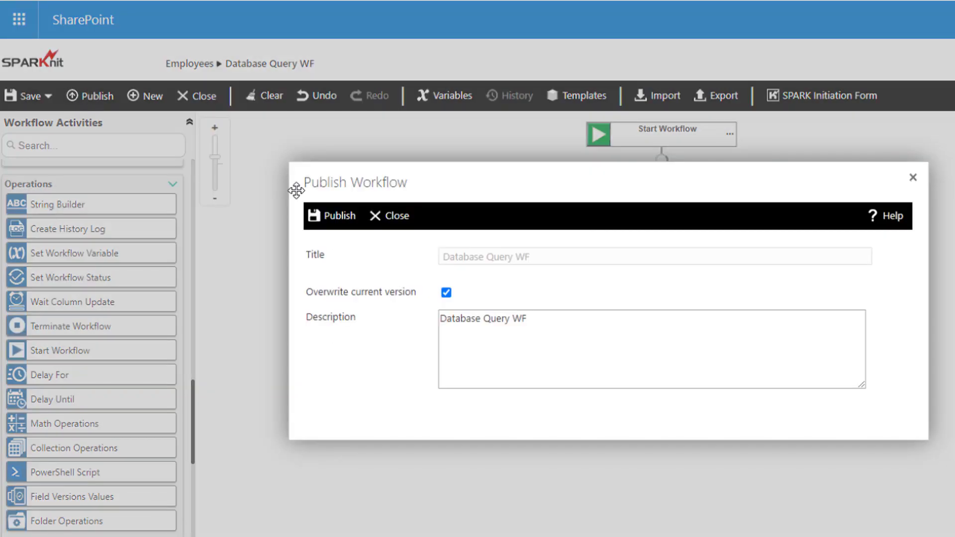
left_click(337, 218)
left_click(612, 417)
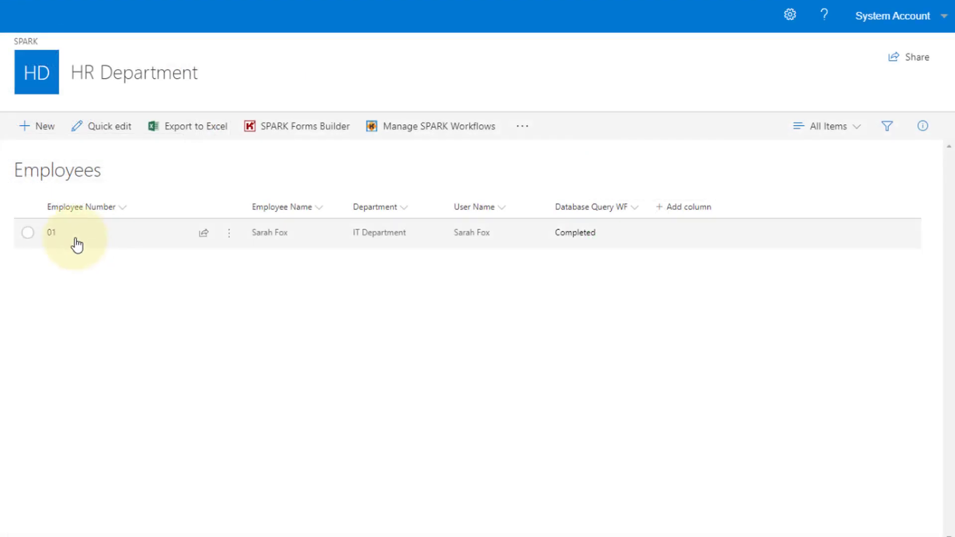
- Start the Database Query WF workflow manually on item 01 in the Employees list
left_click(28, 234)
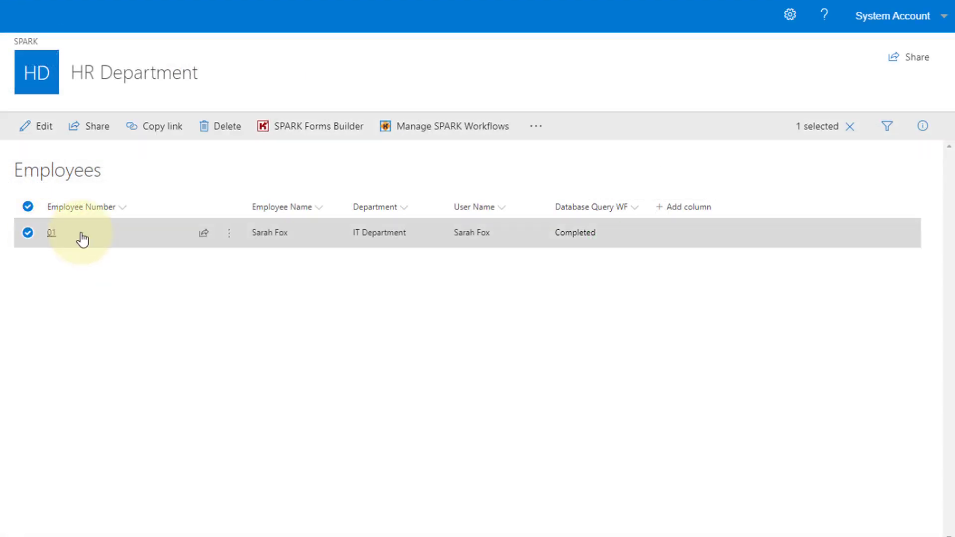
left_click(230, 241)
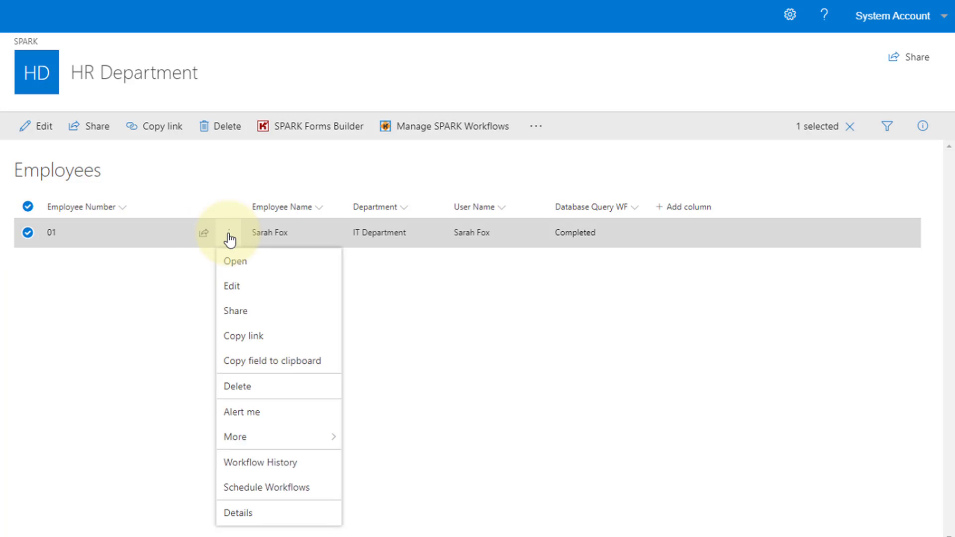
mouse_move(273, 441)
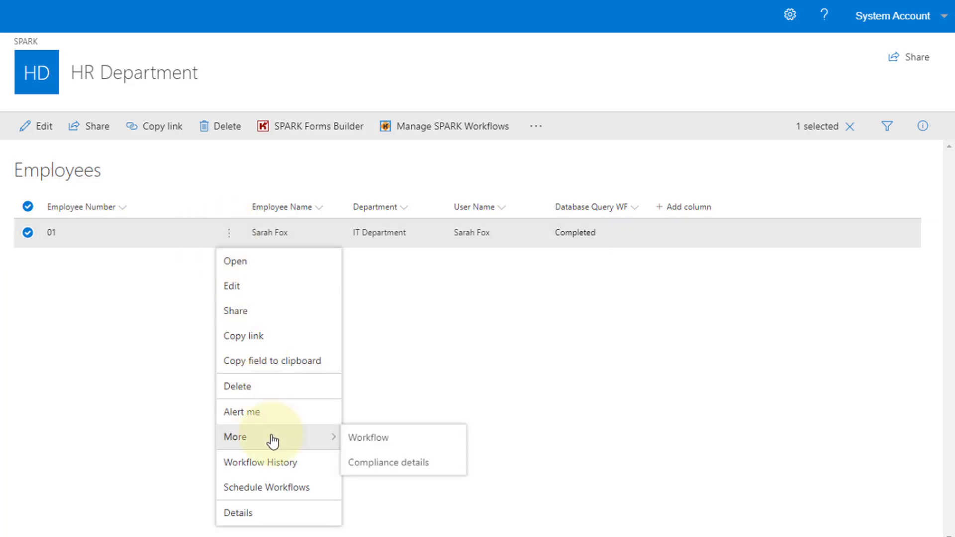
left_click(372, 444)
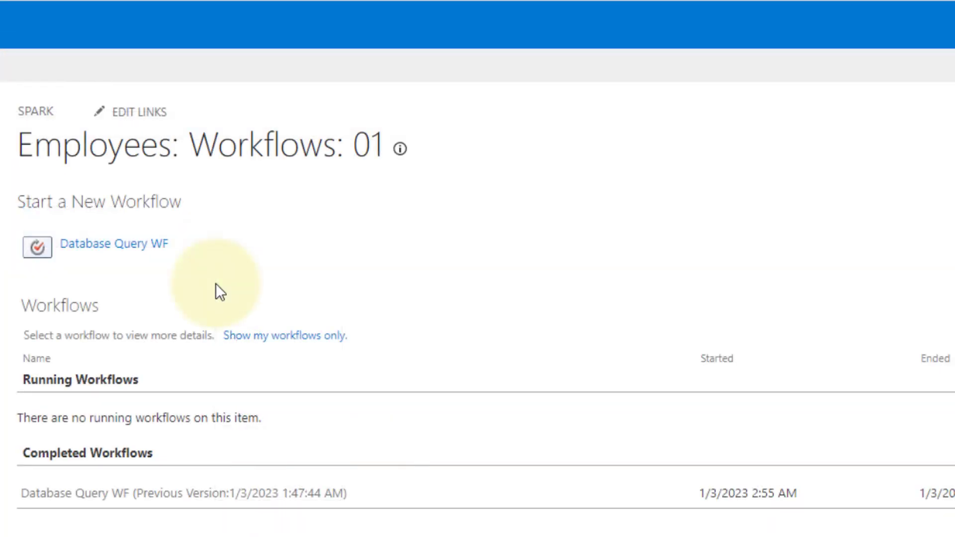
left_click(89, 245)
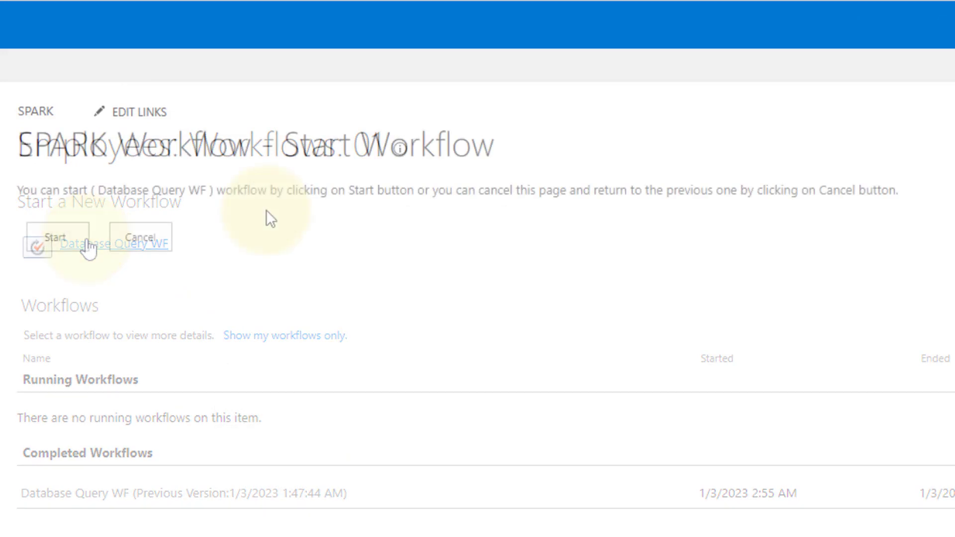
left_click(54, 237)
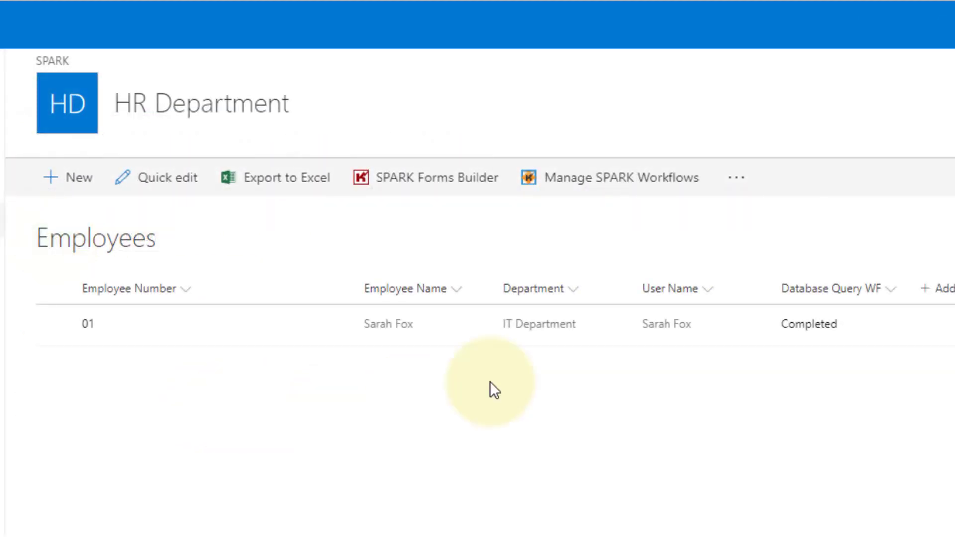
- Open the Database Query WF status page for item 01 to examine its workflow history entries
left_click(753, 332)
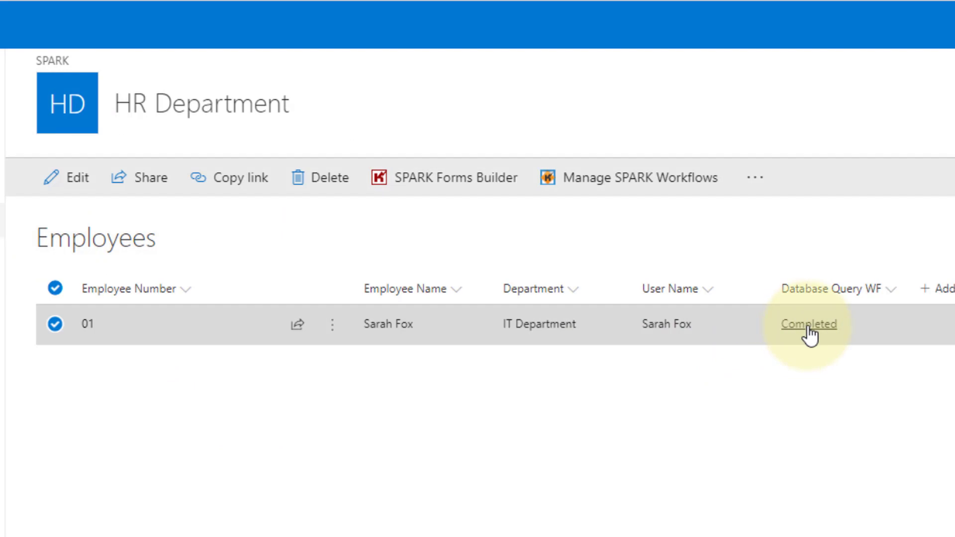
left_click(809, 324)
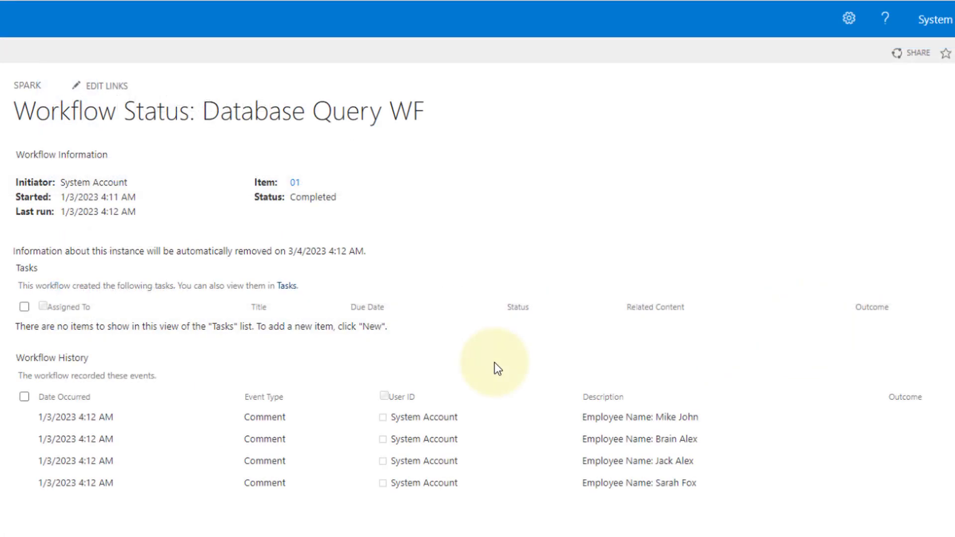